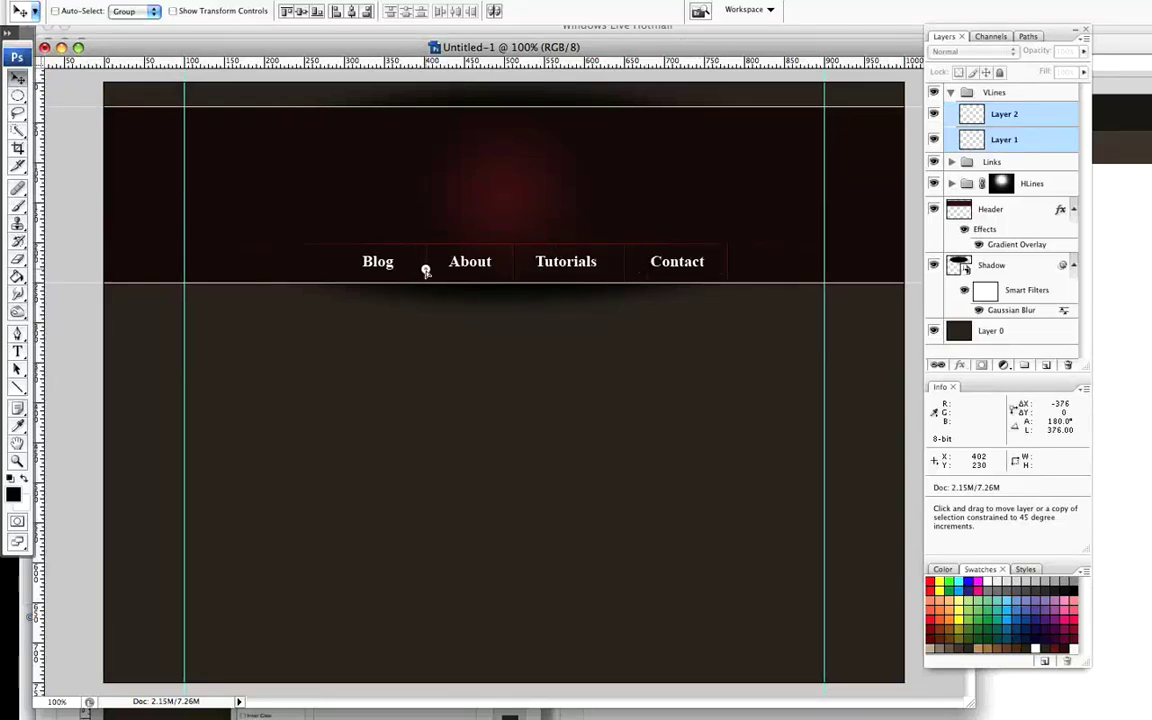
Copy the divider line between Blog and About and between the other nav links.
drag(423, 271, 372, 274)
drag(341, 277, 341, 277)
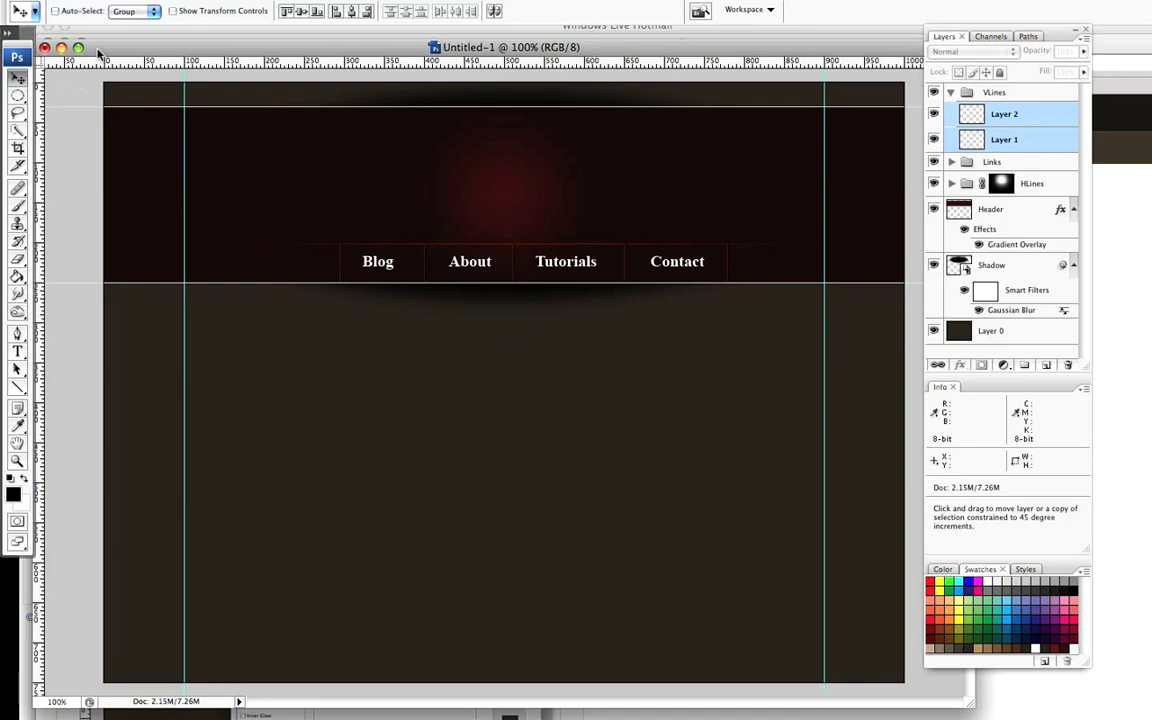
drag(98, 50, 118, 46)
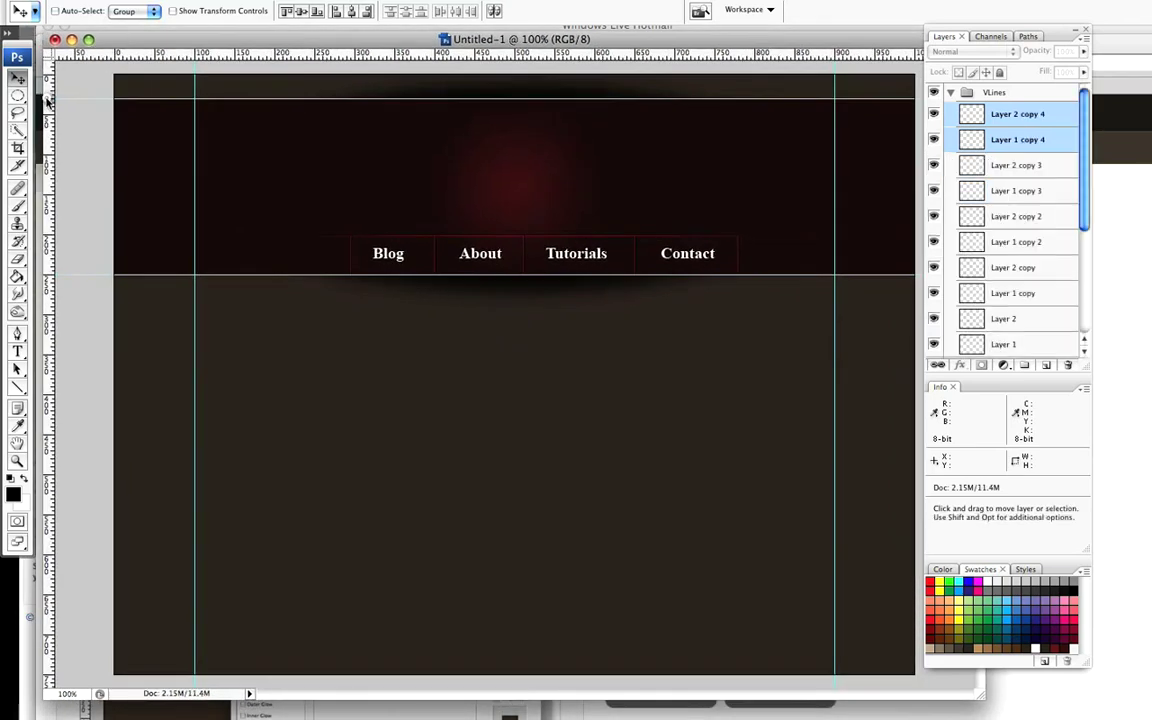
Rearrange the vertical guides, moving the centre guide to the canvas's left edge, and collapse VLines.
drag(47, 100, 513, 157)
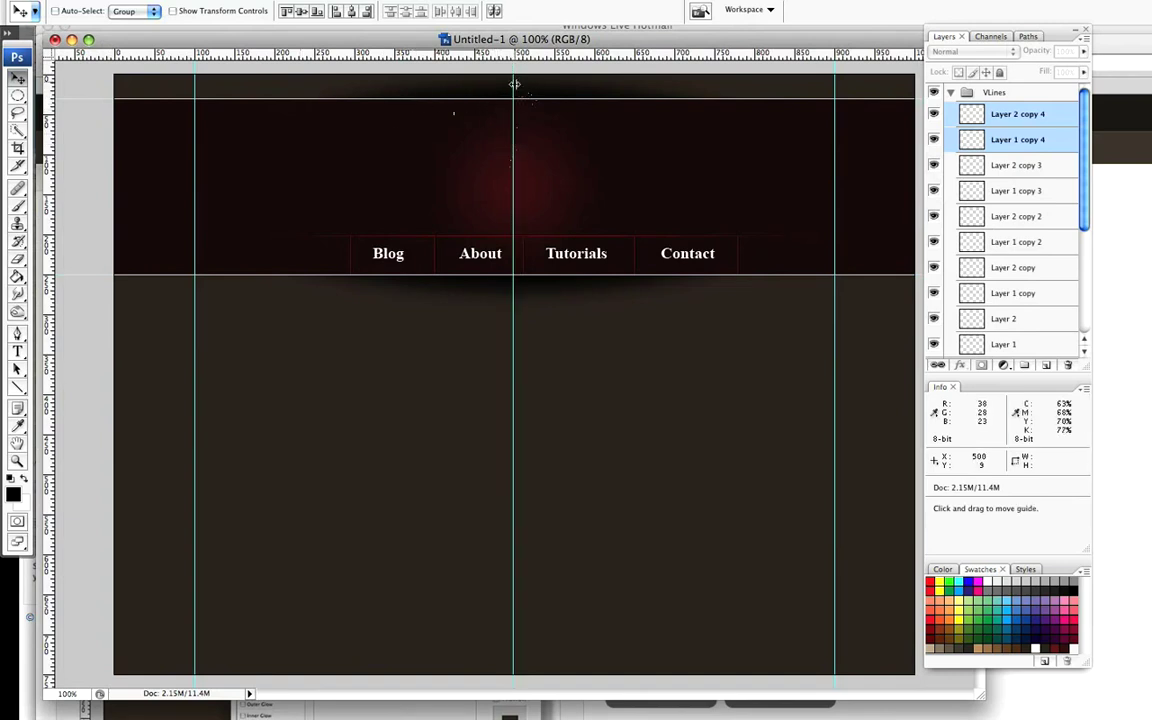
mouse_move(514, 84)
mouse_down()
mouse_move(509, 98)
mouse_move(514, 90)
mouse_up()
drag(50, 106, 352, 121)
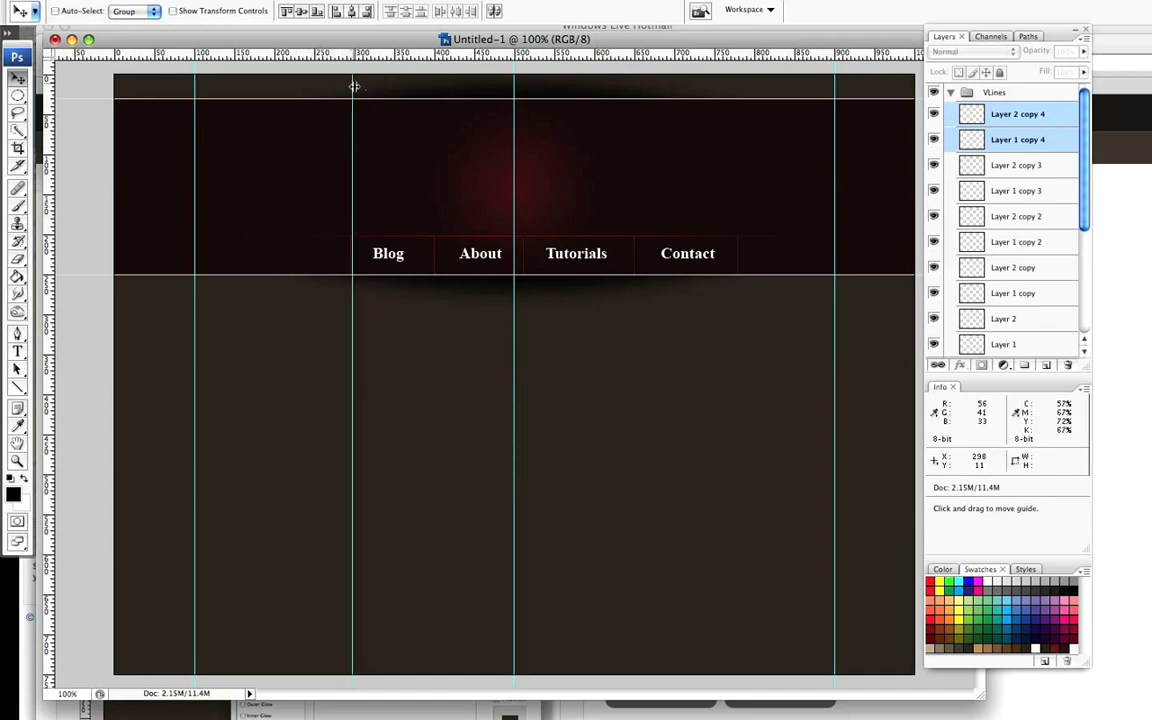
drag(352, 90, 151, 119)
drag(78, 135, 80, 143)
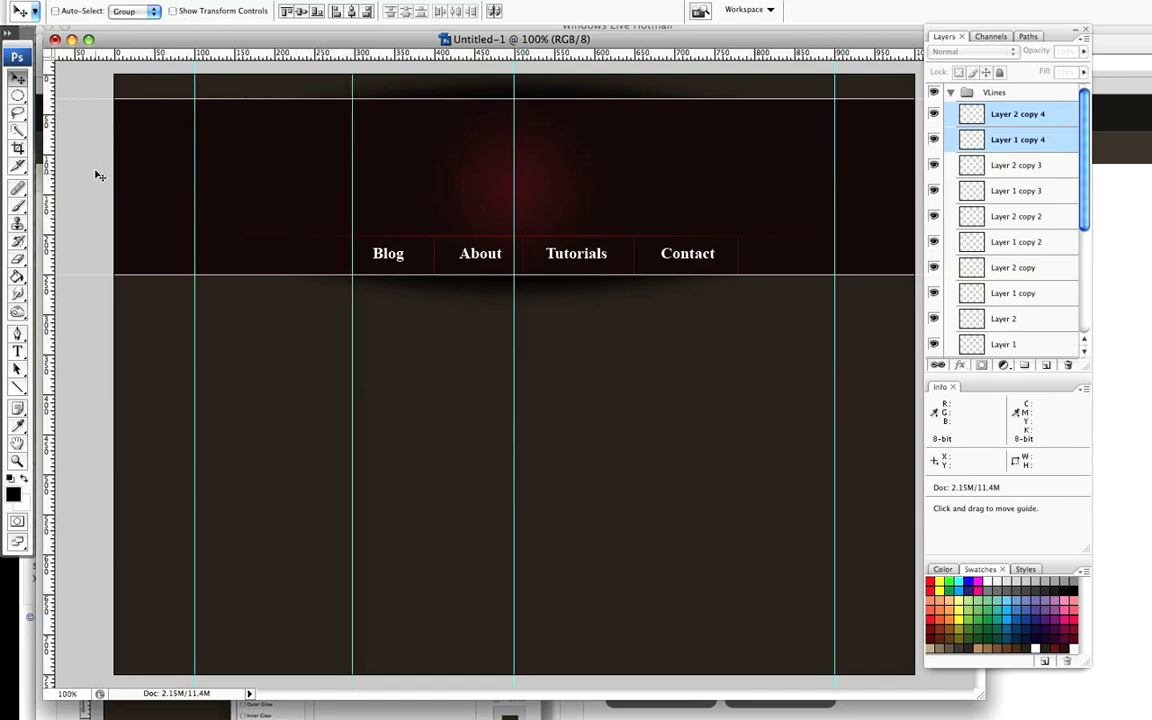
key(super+z)
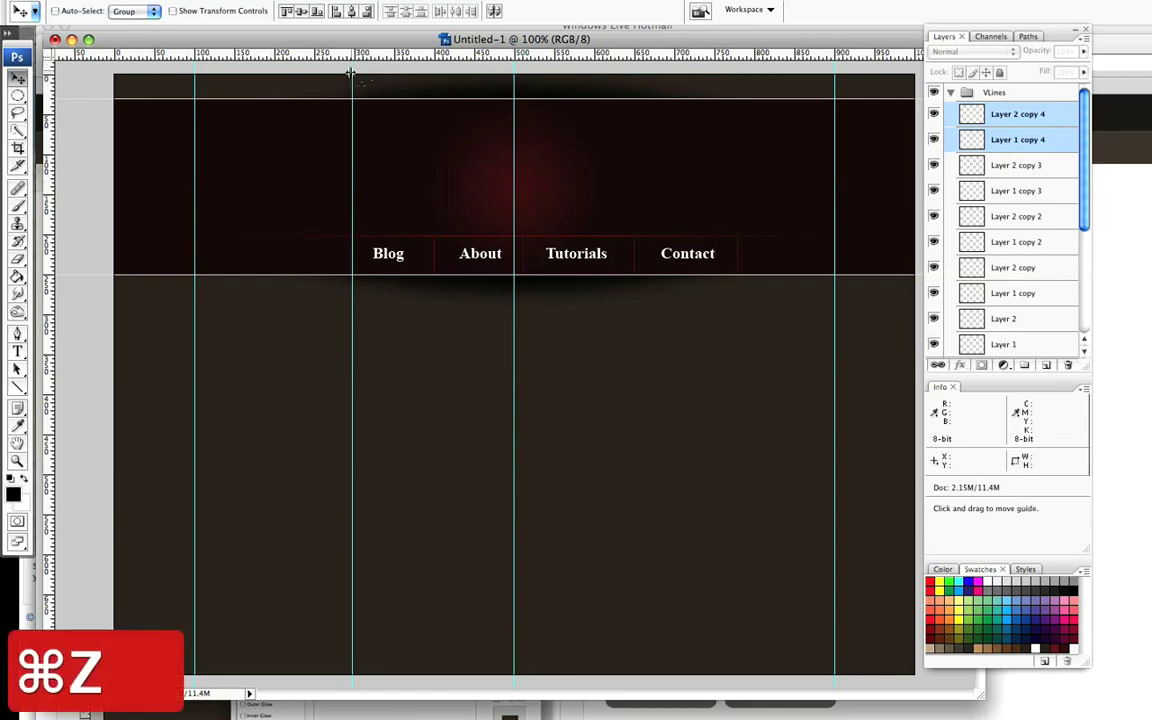
key(super+z)
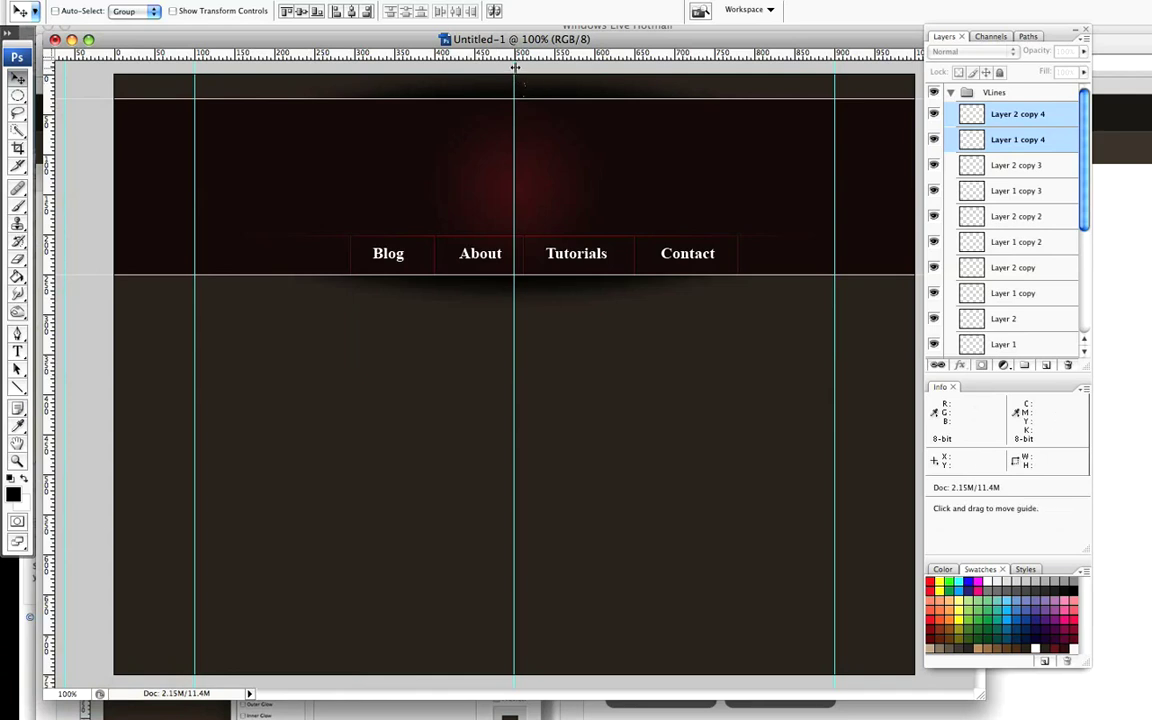
drag(515, 67, 68, 85)
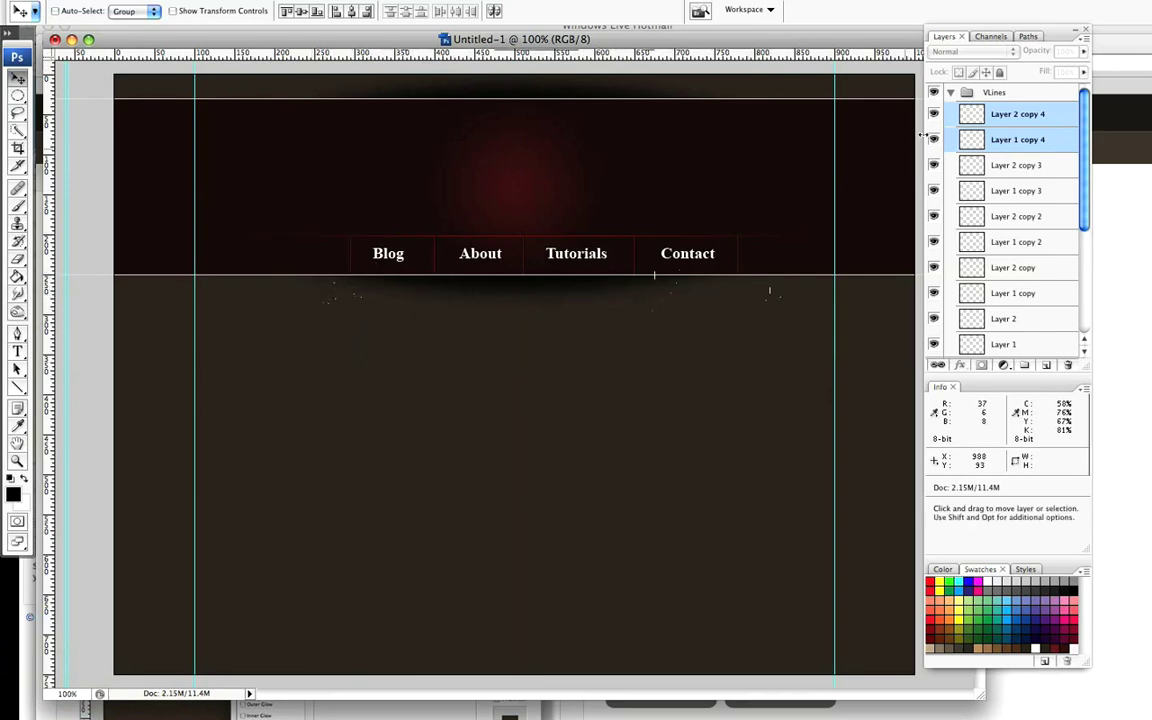
click(951, 92)
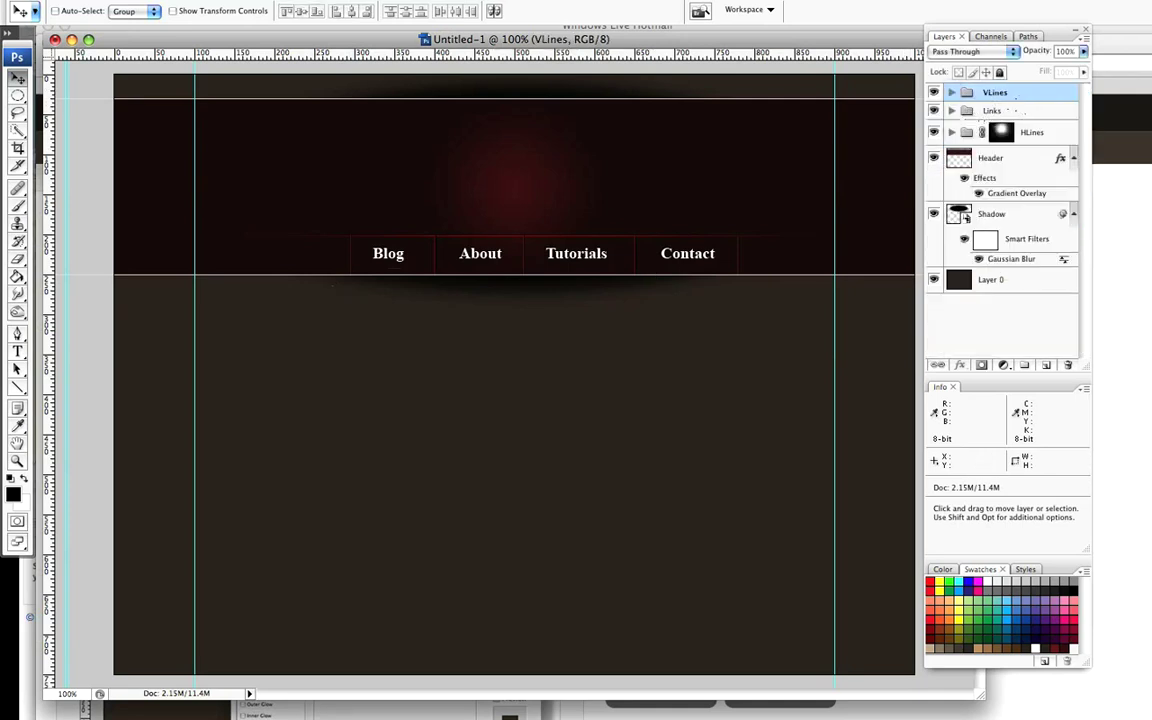
Add a Reveal All layer mask to the VLines group.
click(231, 3)
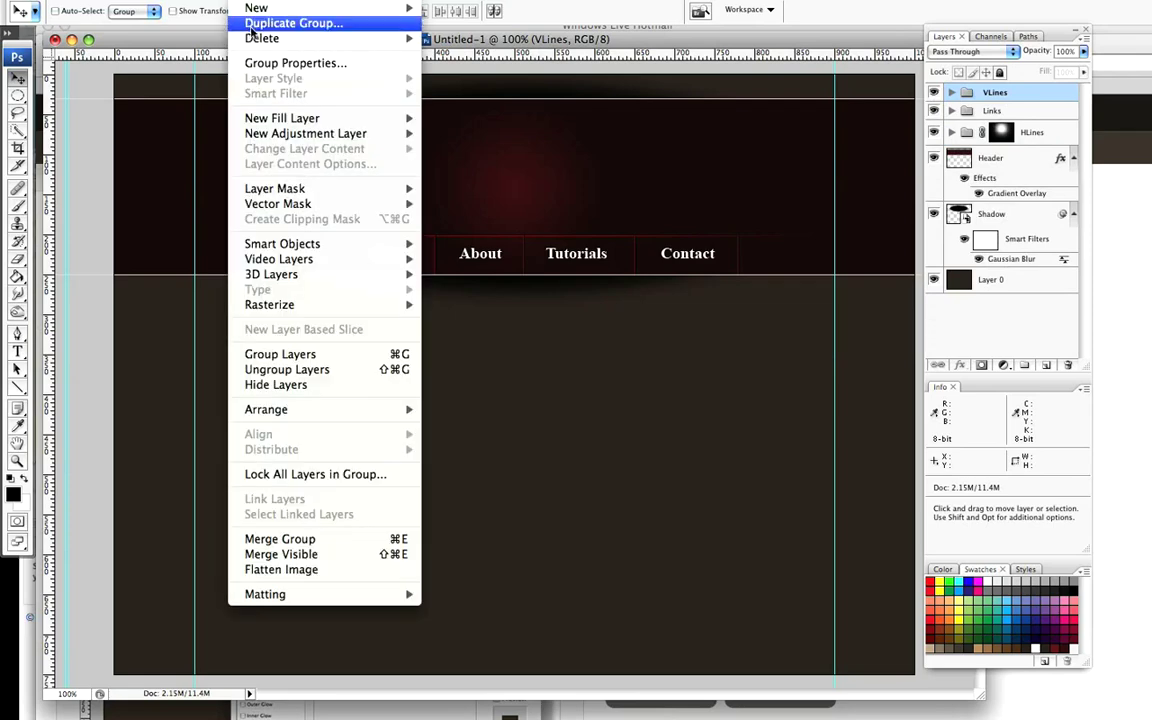
mouse_move(280, 188)
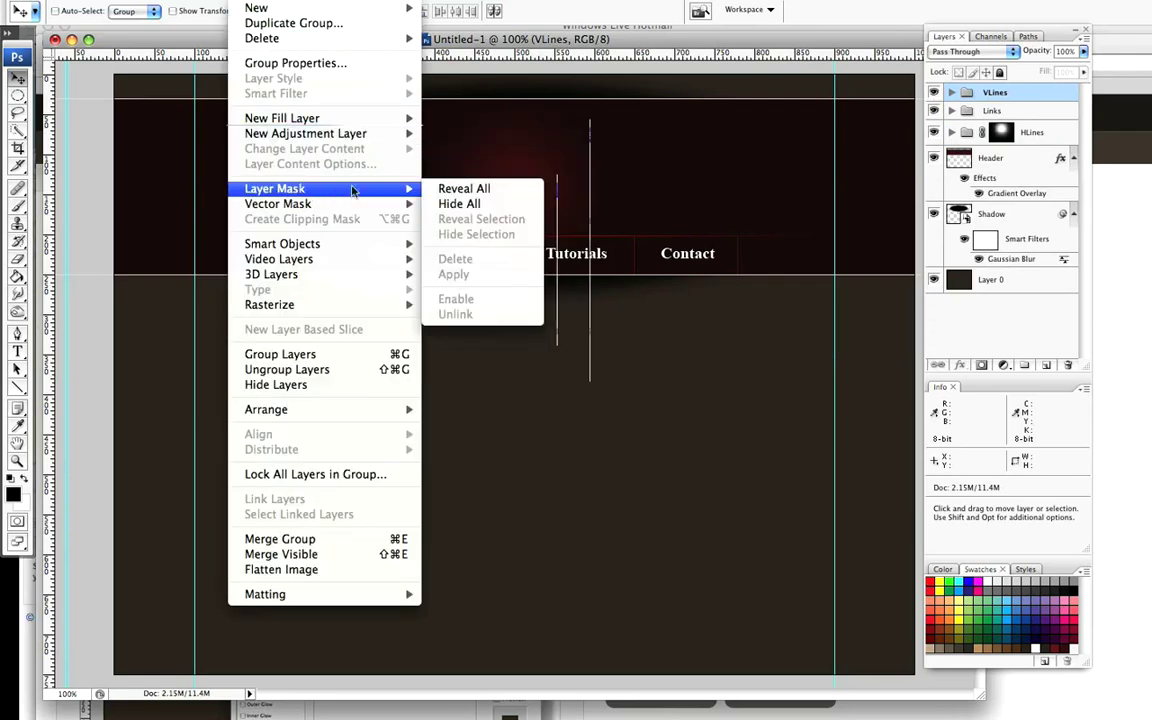
click(500, 188)
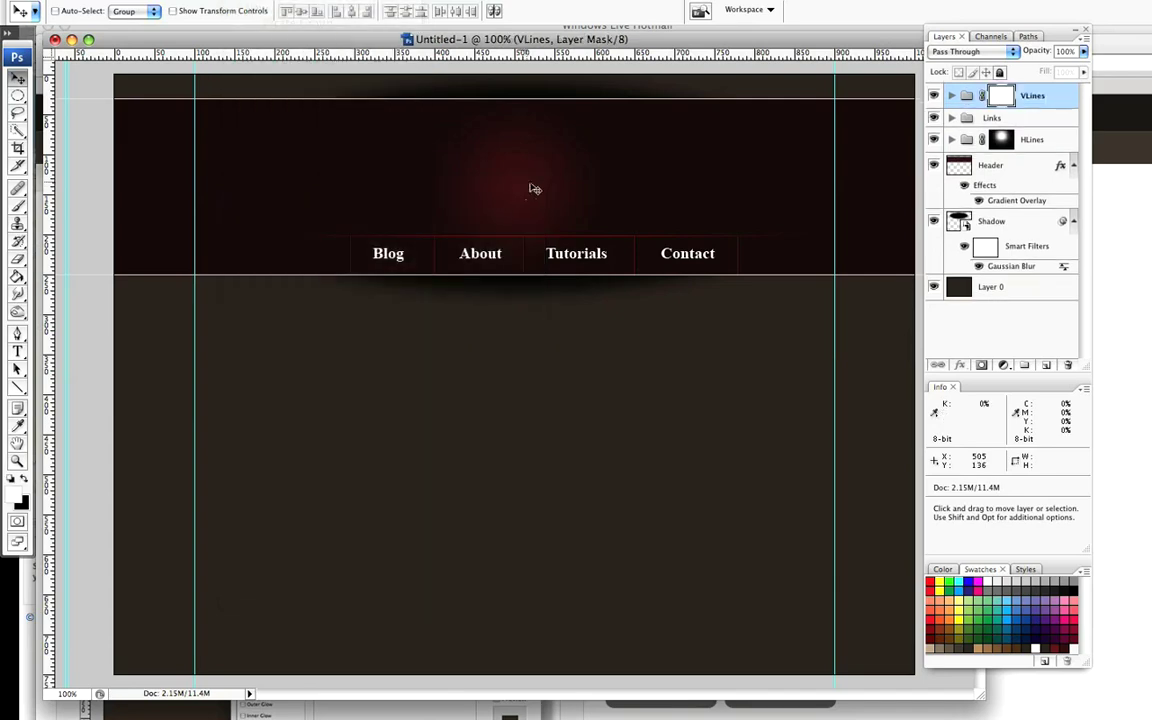
Paint black on the mask with a 100 px brush just below the nav bar.
click(18, 206)
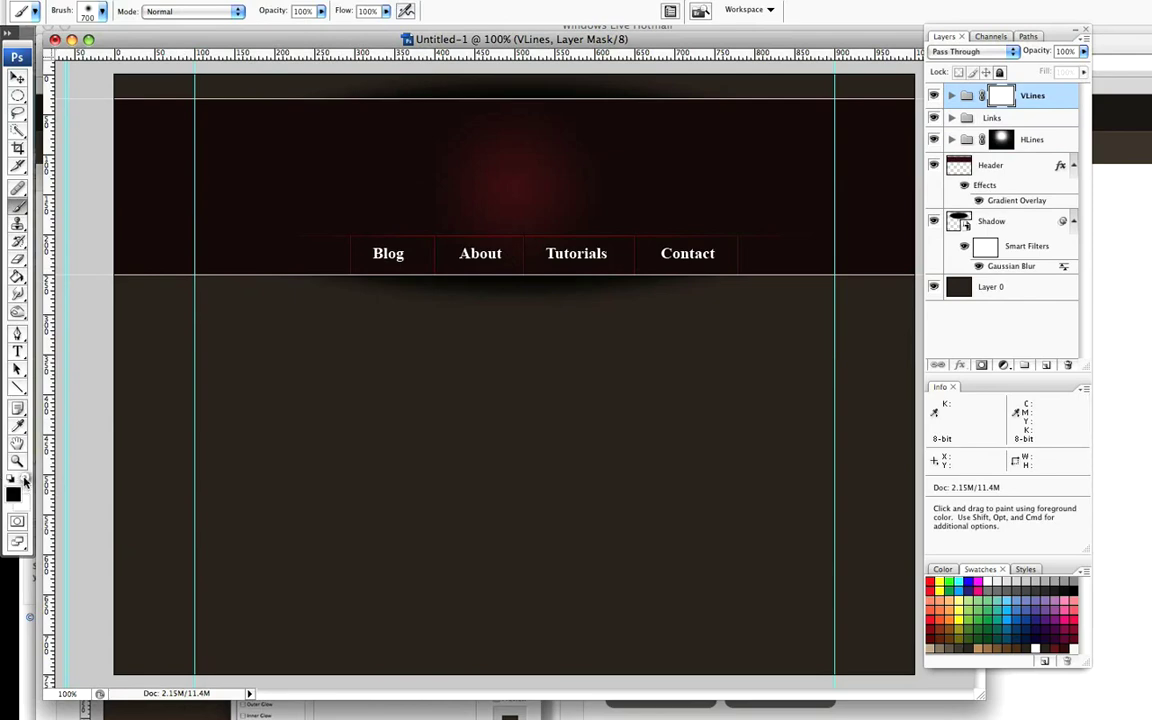
key(x)
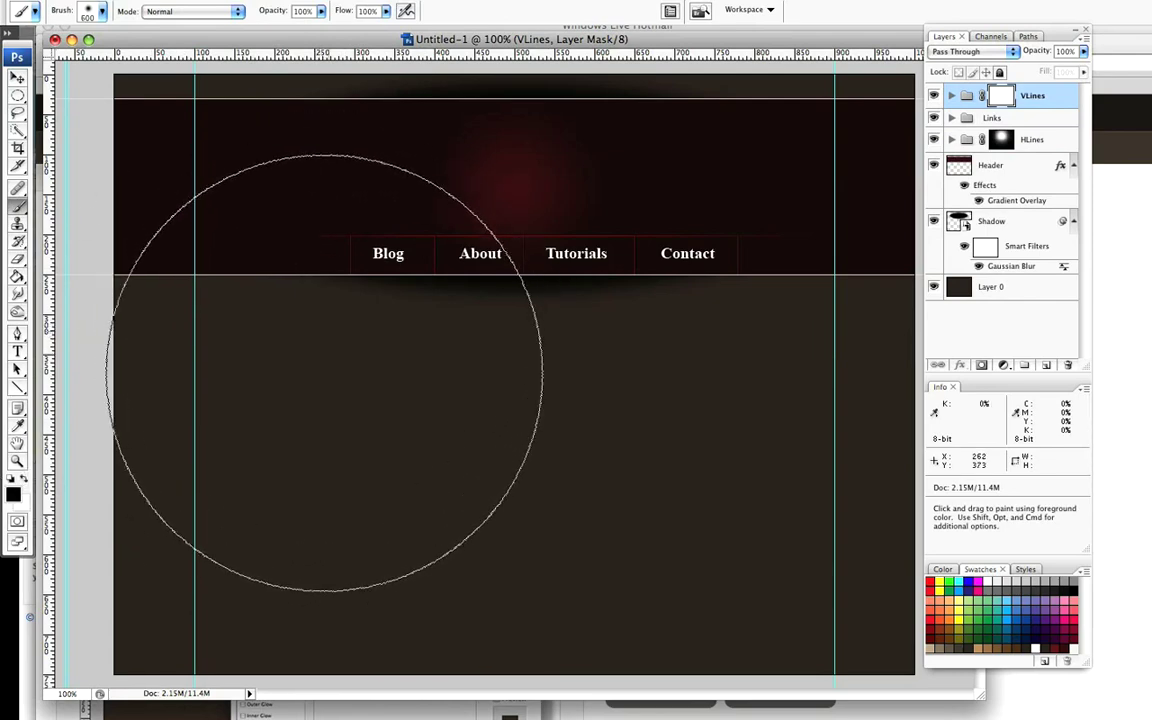
key(bracketleft)
key(bracketleft)
key(bracketleft)
key(bracketleft)
key(bracketleft)
key(bracketleft)
key(bracketleft)
key(bracketleft)
key(bracketleft)
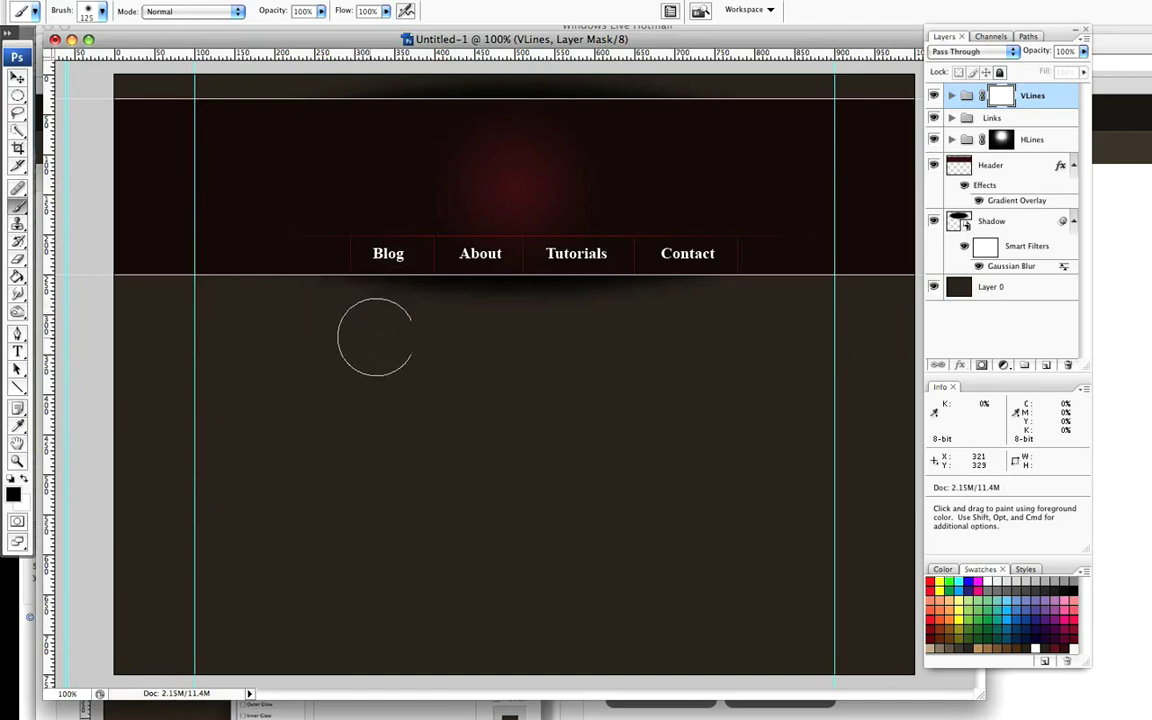
key(bracketleft)
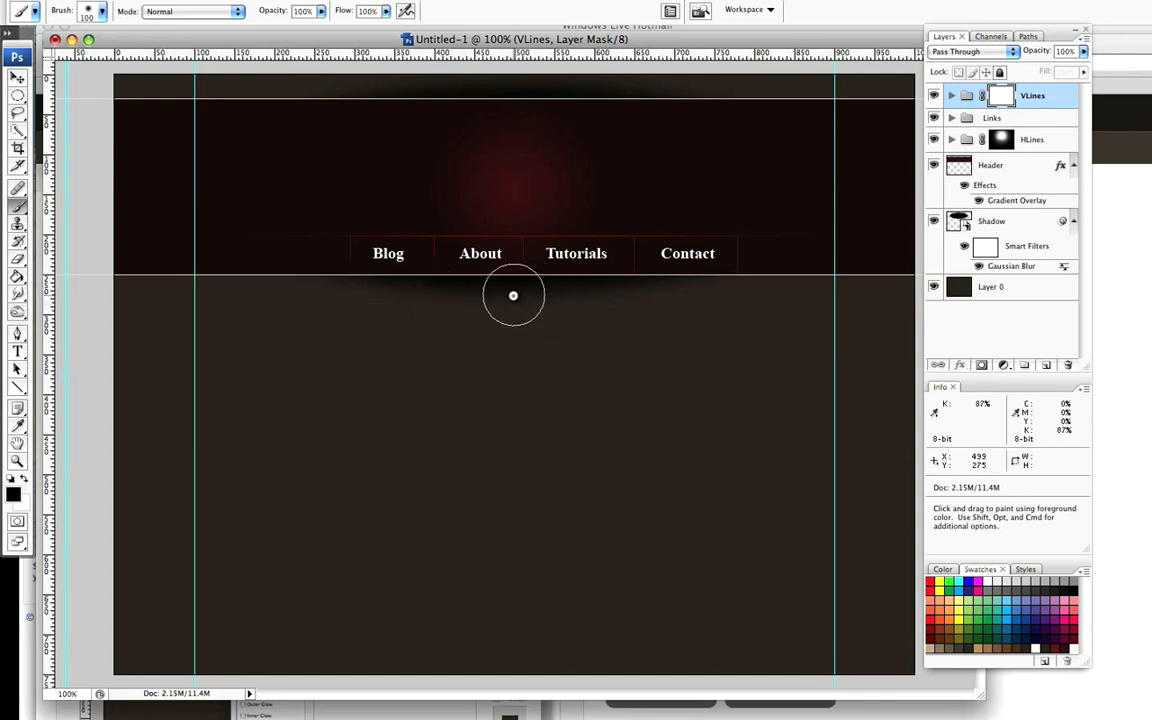
mouse_move(518, 298)
mouse_down()
mouse_move(590, 331)
mouse_move(679, 314)
mouse_move(634, 291)
mouse_move(679, 318)
mouse_move(754, 305)
mouse_move(732, 293)
mouse_move(742, 297)
mouse_move(574, 368)
mouse_move(517, 309)
mouse_move(587, 303)
mouse_move(504, 305)
mouse_up()
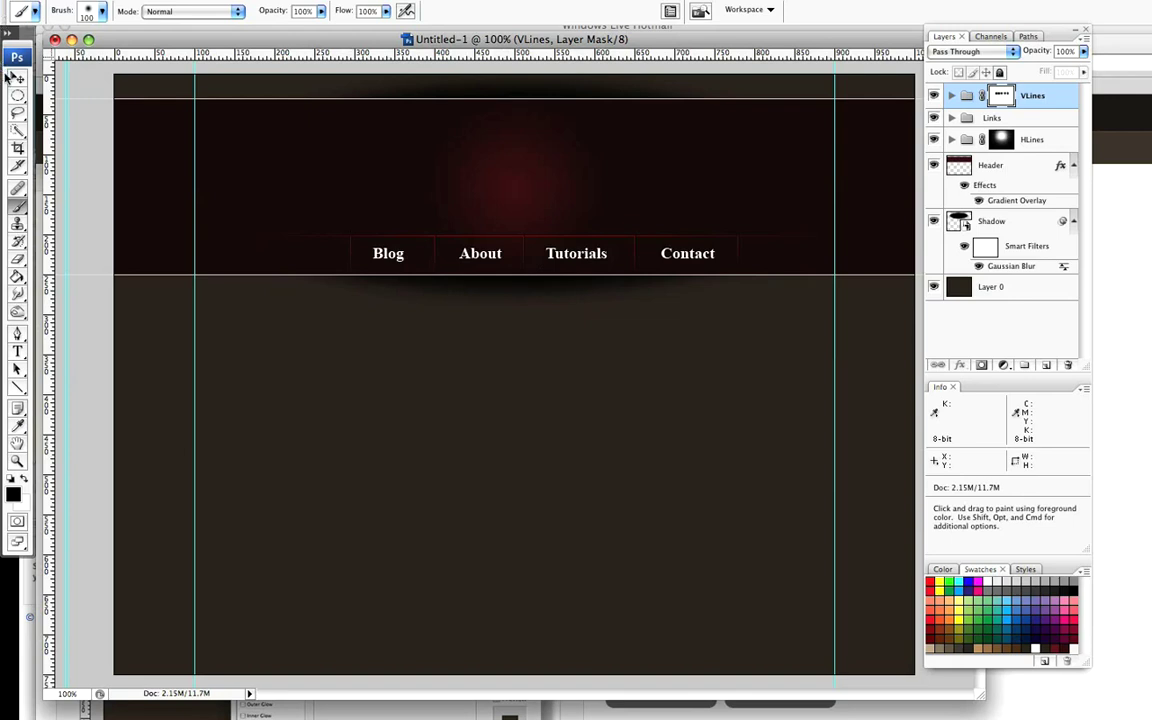
Duplicate the Header layer as Header copy and open its Layer Style settings.
click(17, 80)
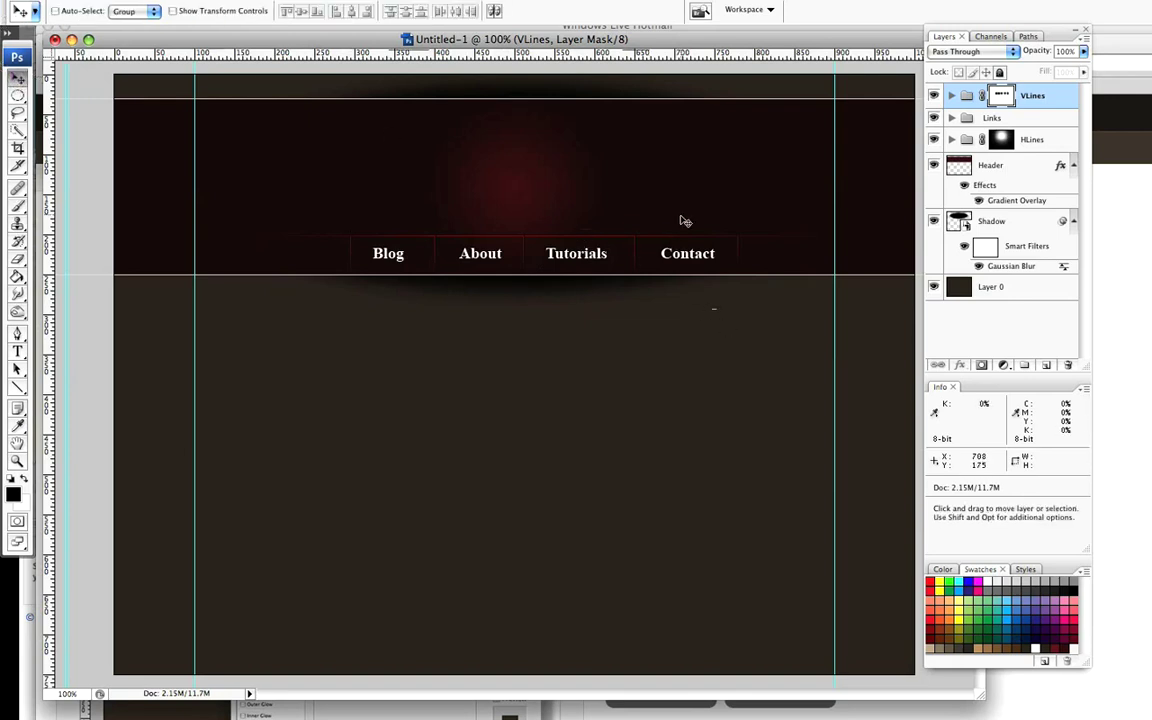
mouse_move(605, 166)
mouse_down()
mouse_move(517, 170)
mouse_move(617, 184)
mouse_up()
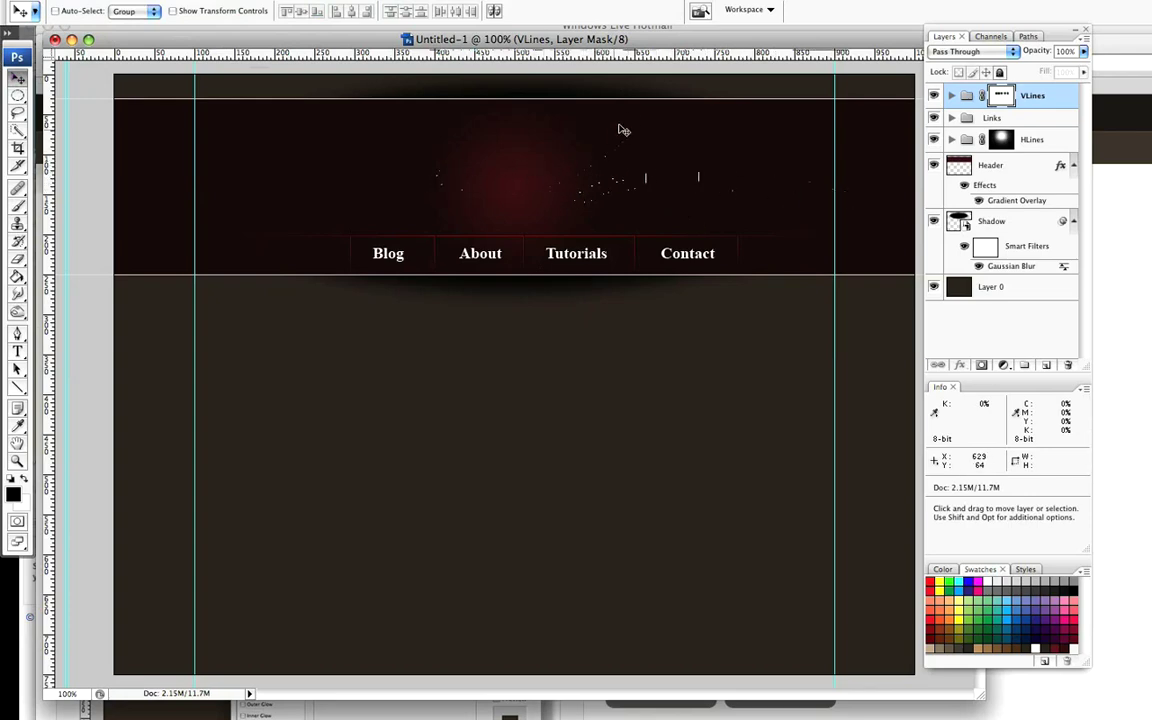
click(1020, 175)
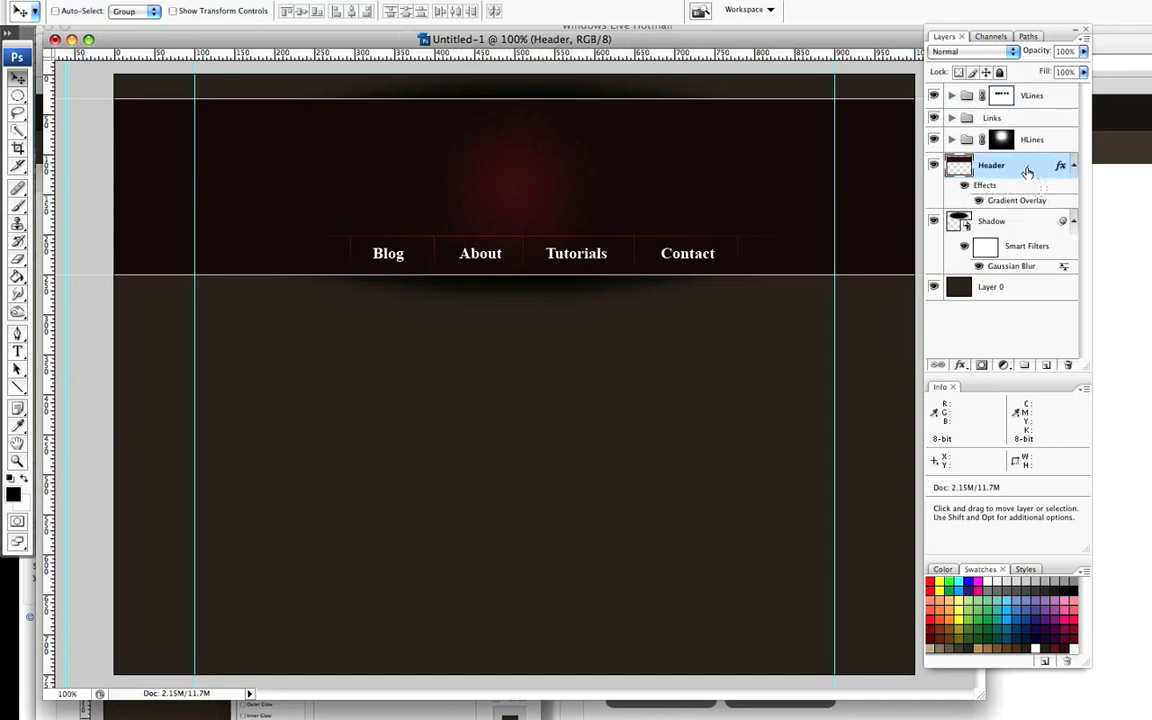
double_click(1025, 176)
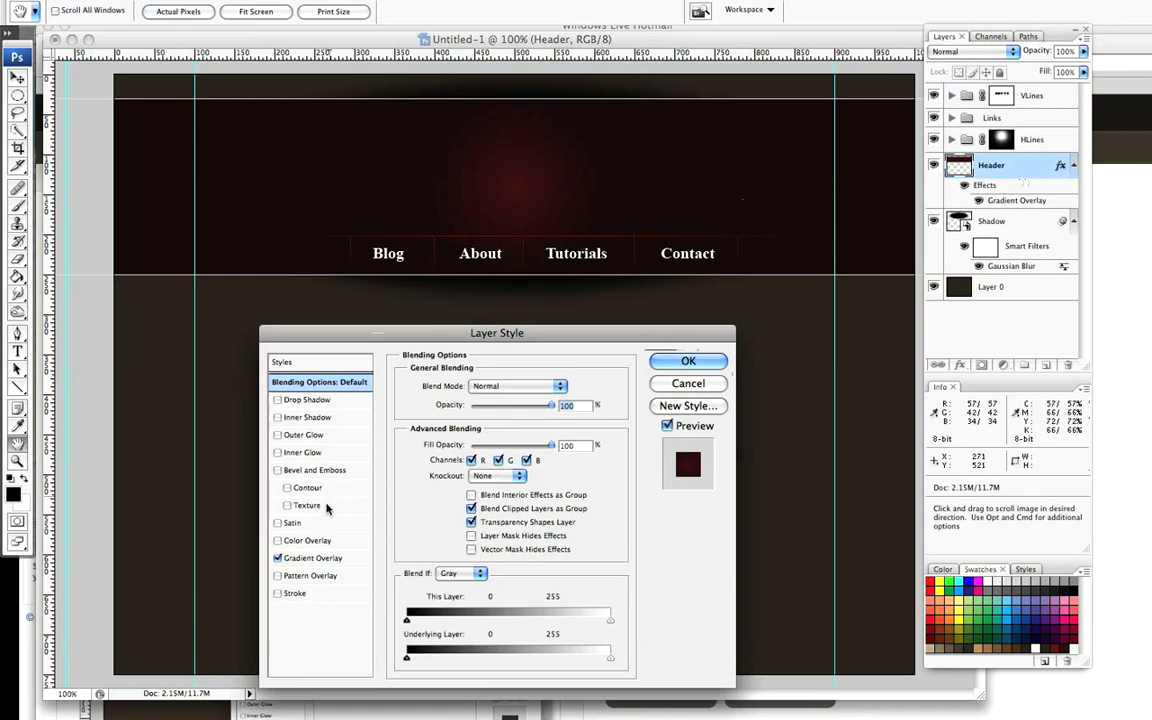
click(666, 383)
drag(1025, 172, 1046, 365)
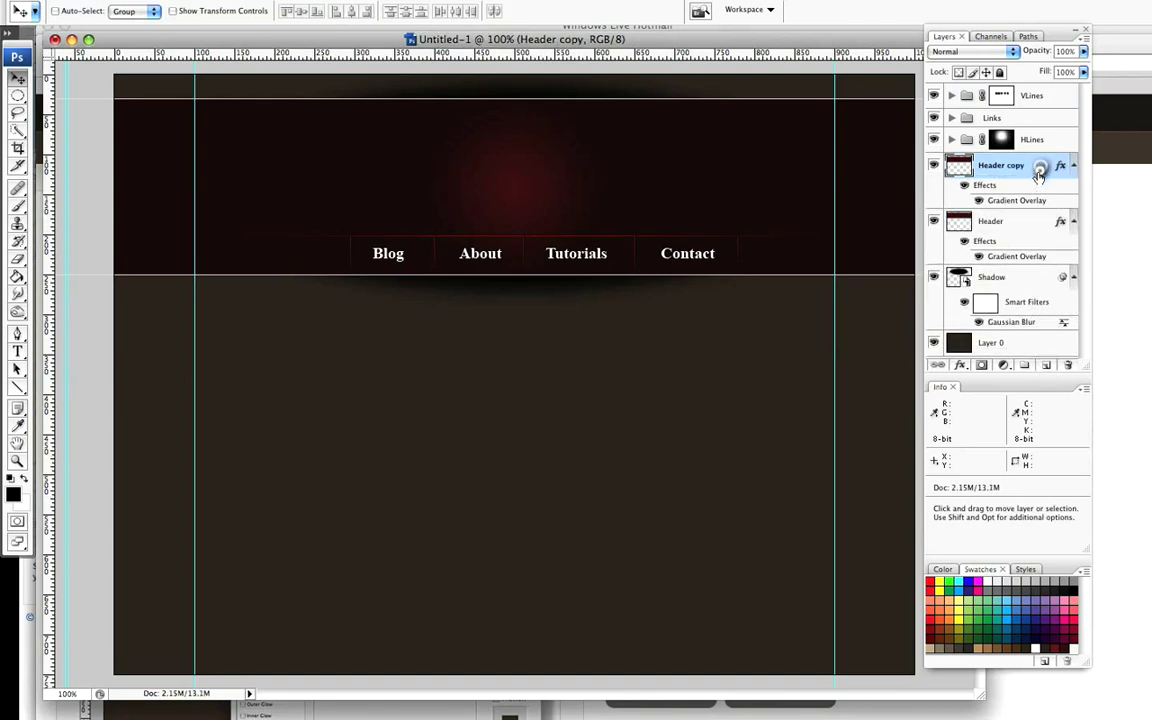
double_click(1040, 172)
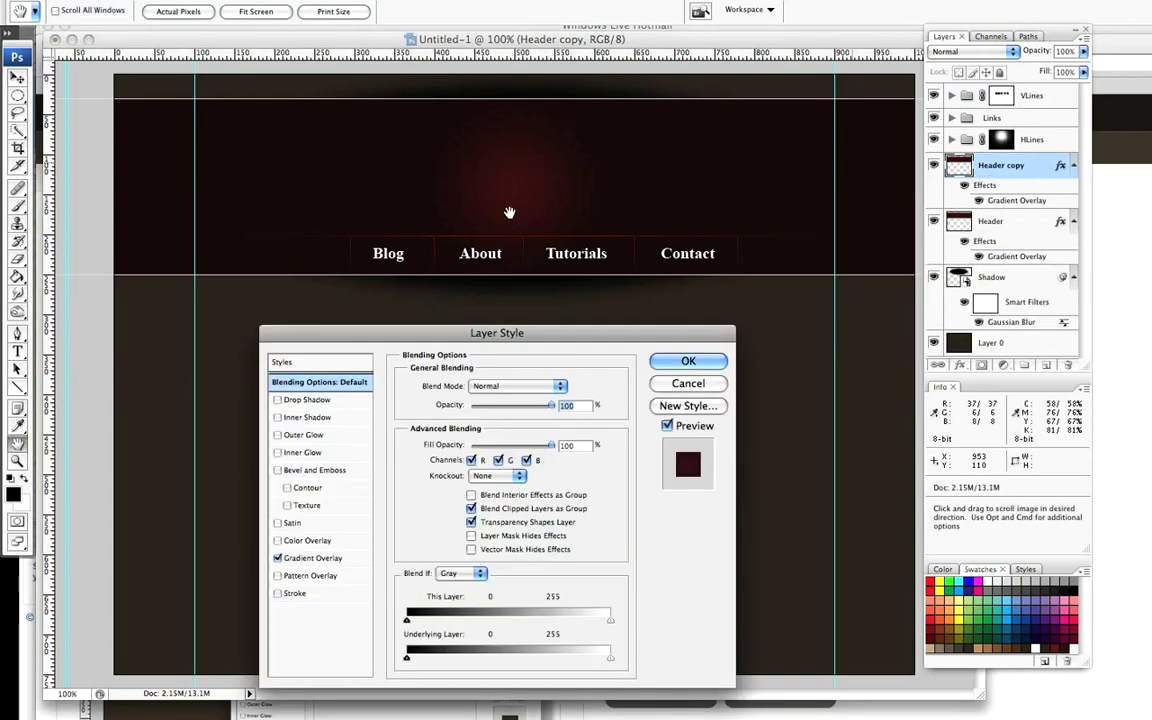
Swap Header copy's gradient for a beige floral Pattern Overlay in Overlay mode, at 50% opacity.
click(278, 559)
click(314, 579)
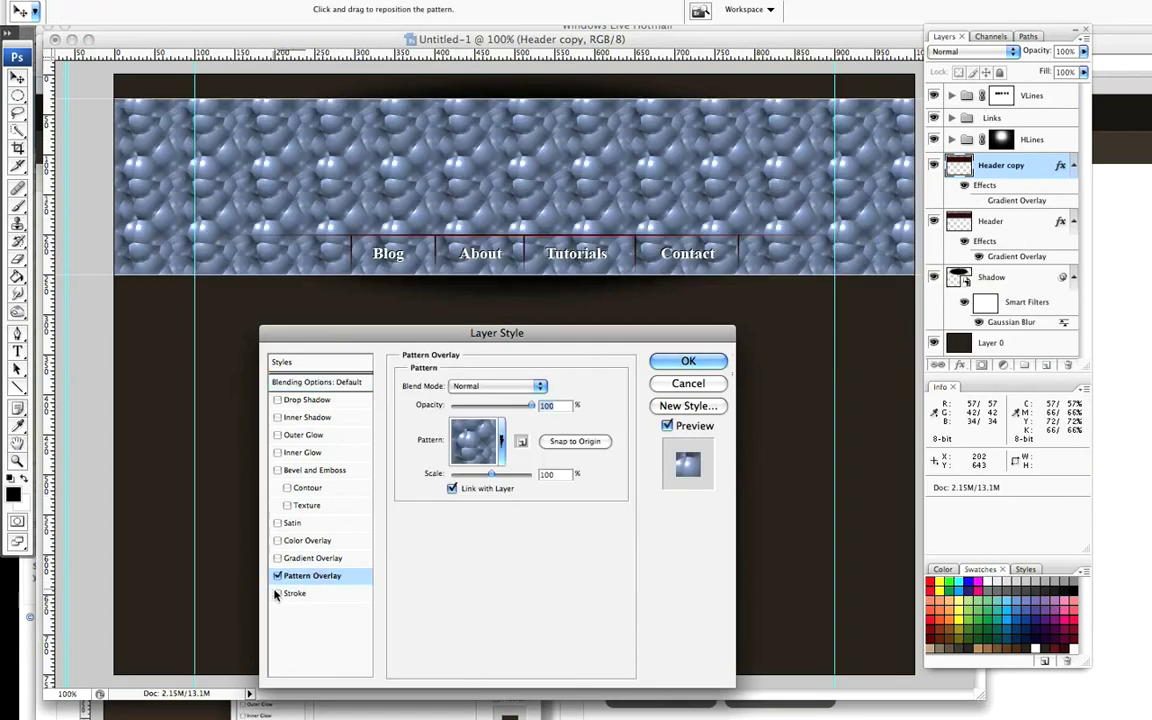
click(501, 440)
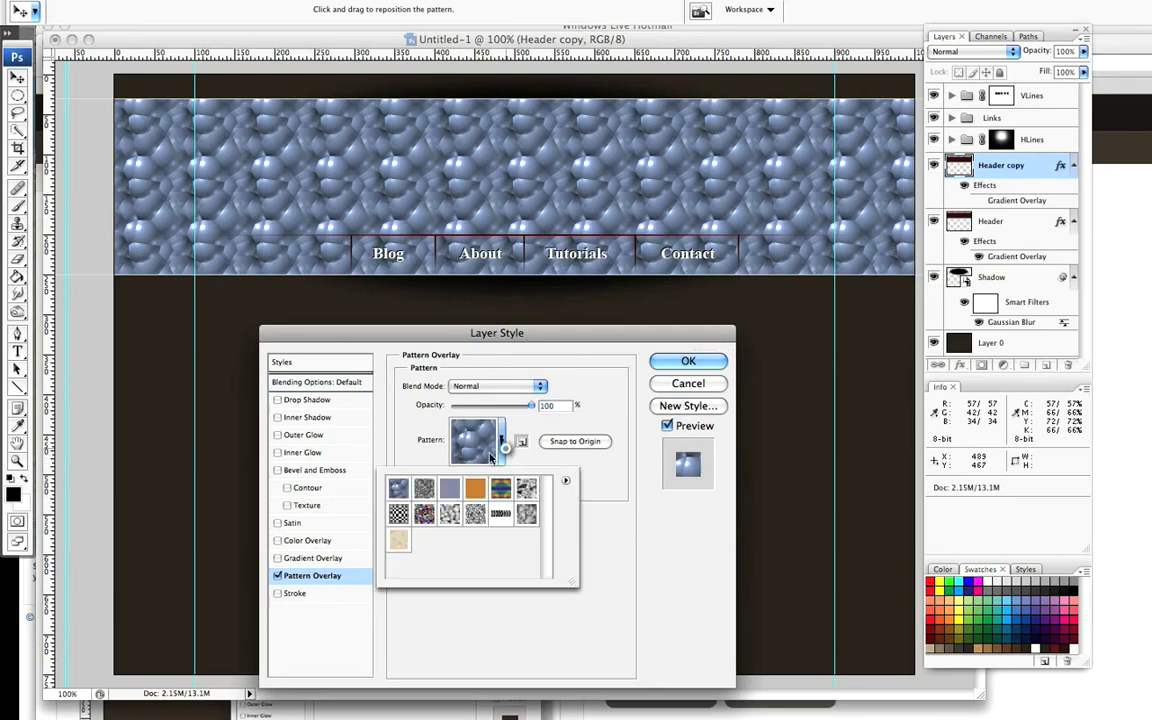
click(399, 541)
click(615, 505)
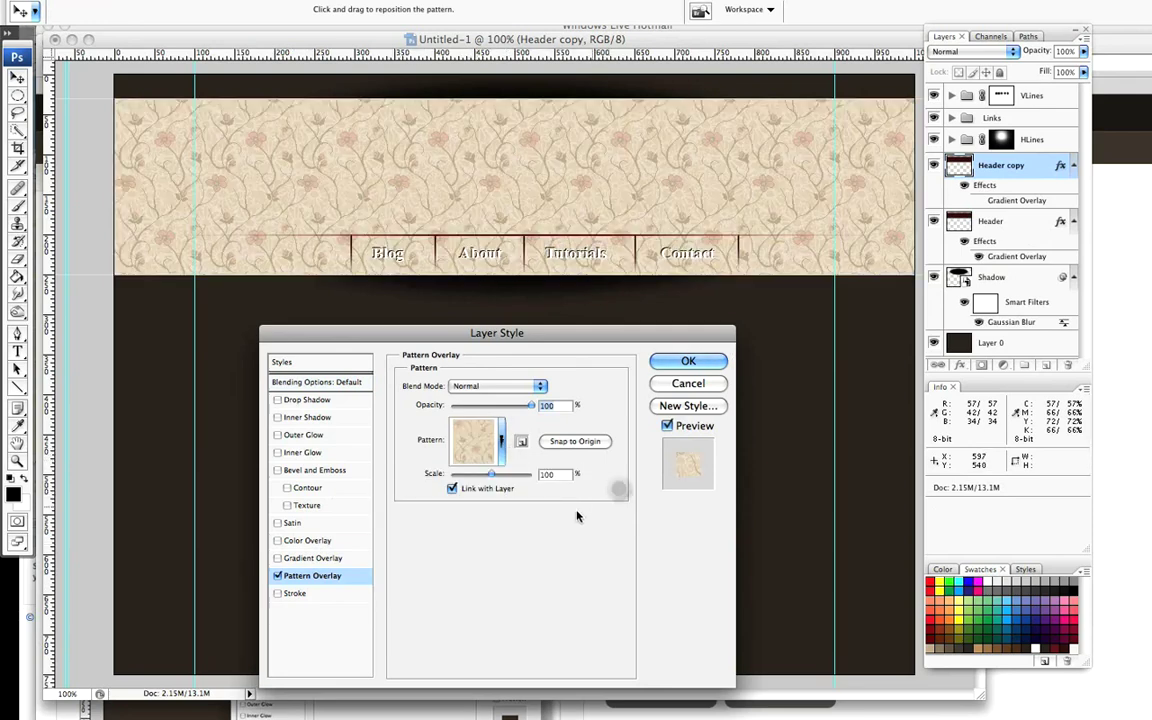
click(533, 388)
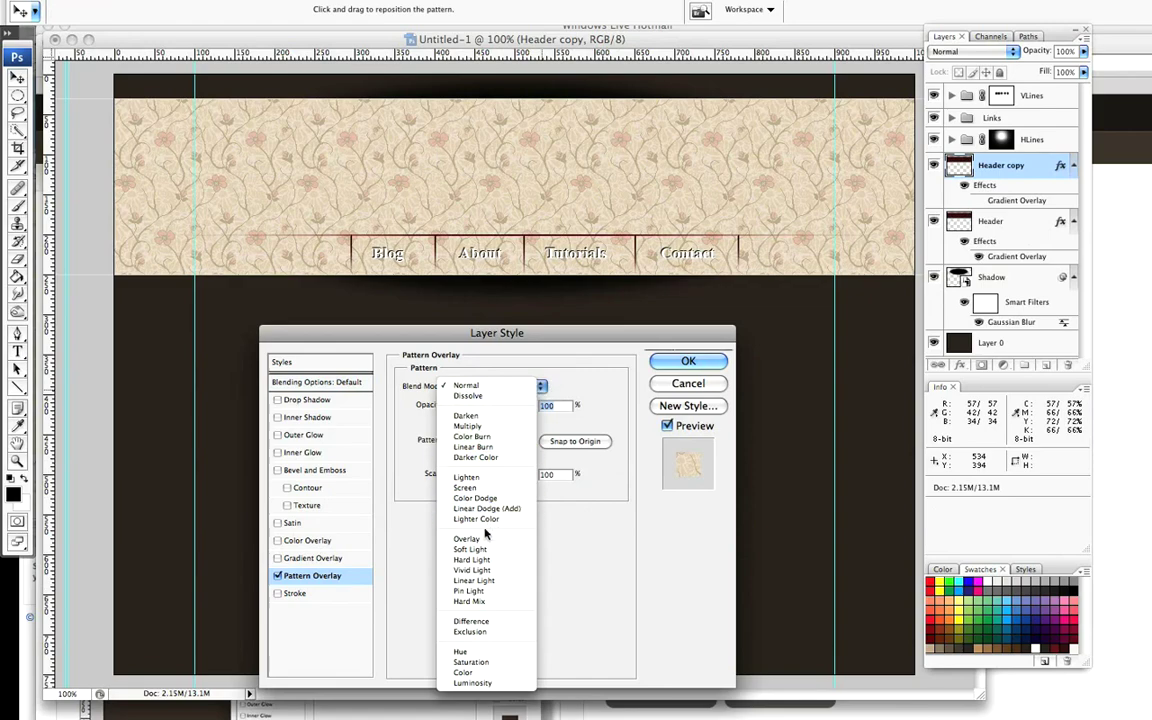
click(489, 609)
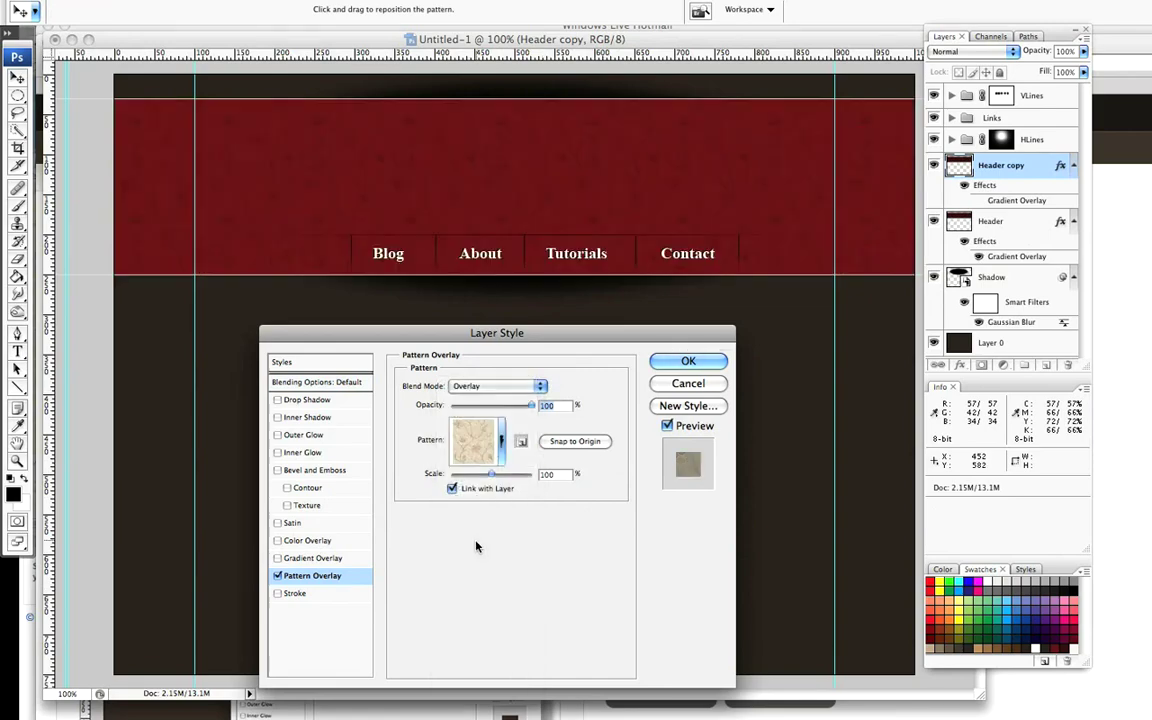
click(686, 362)
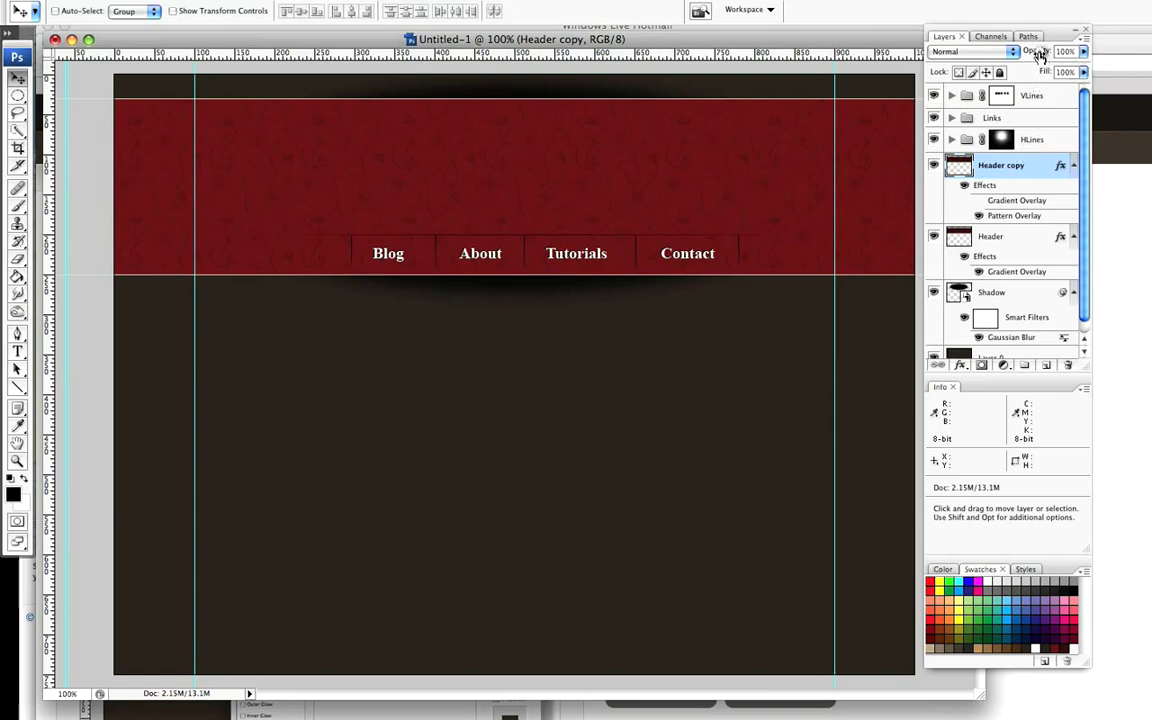
drag(1013, 55, 1007, 55)
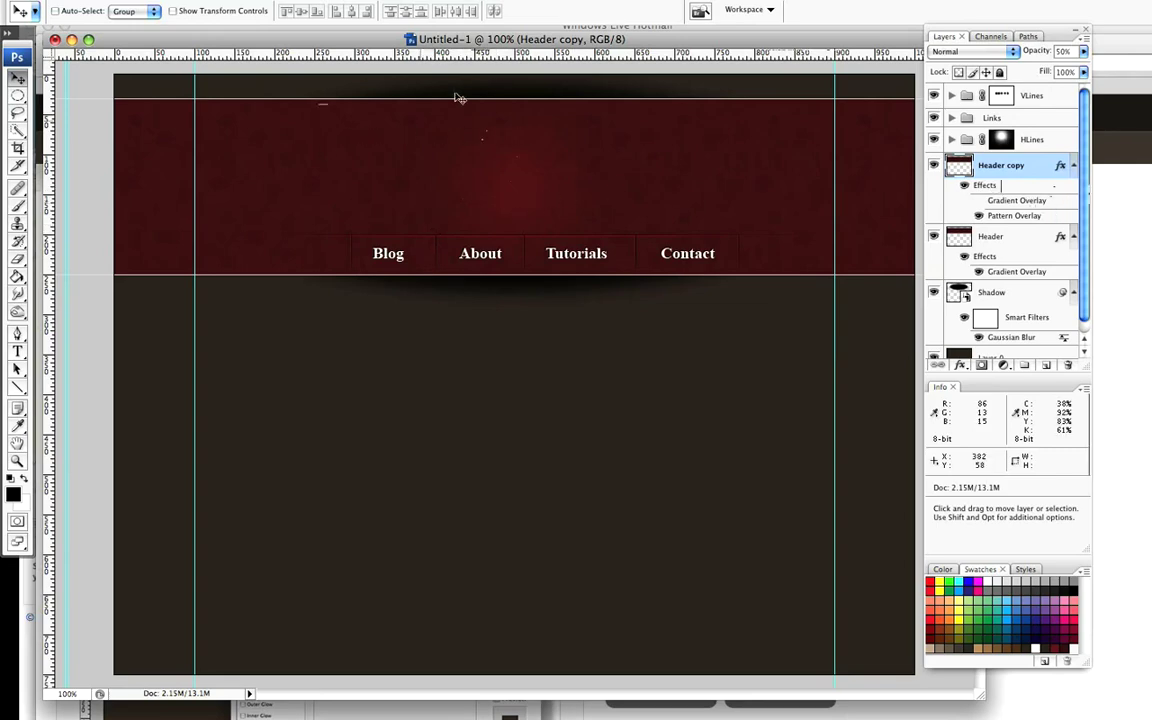
Add a Hide All layer mask to Header copy.
click(245, 0)
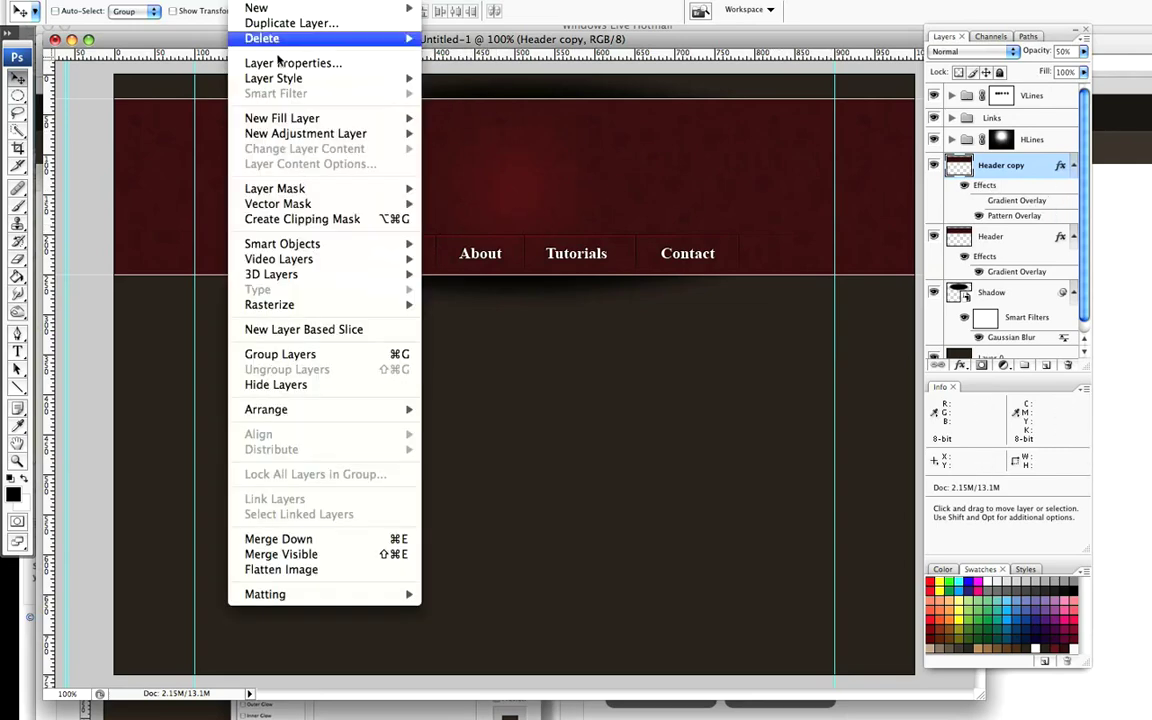
mouse_move(405, 188)
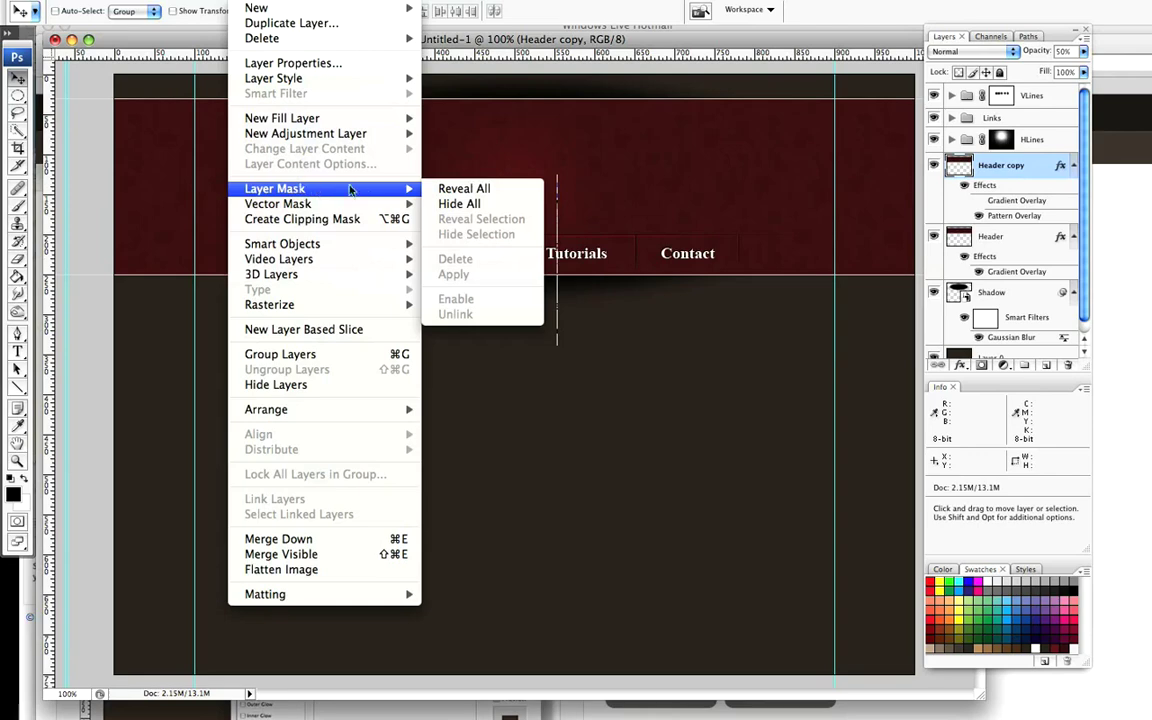
click(507, 209)
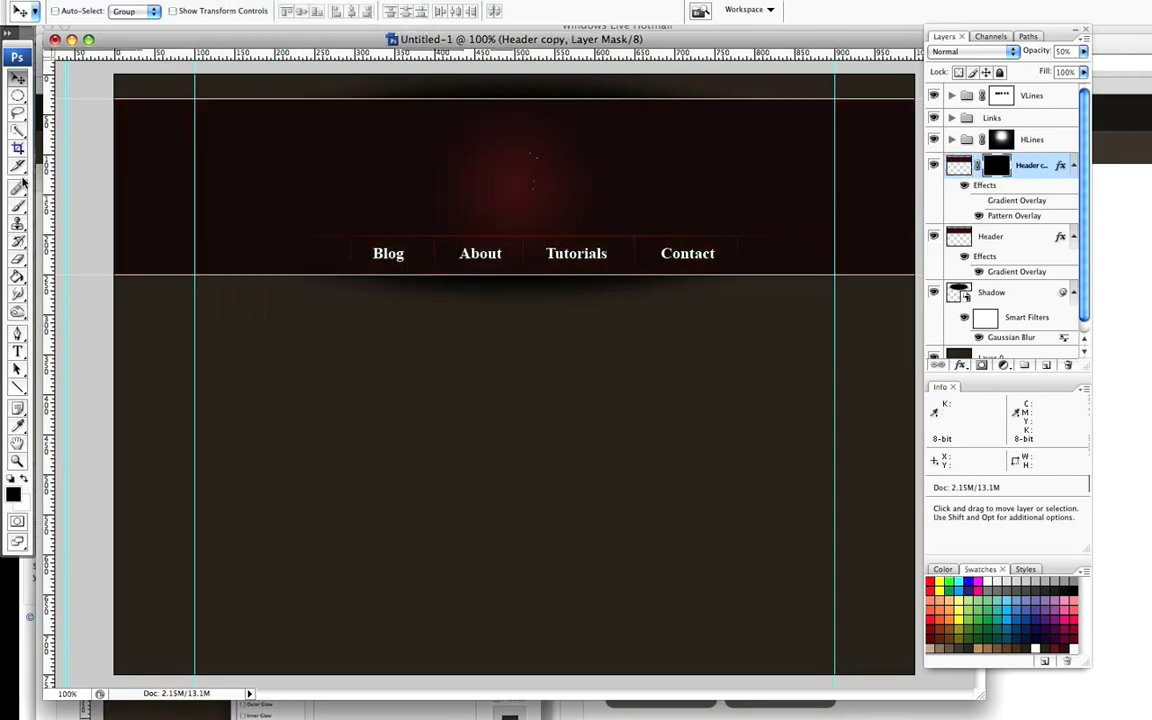
Pick the Brush and resize it for the Header copy mask, undoing trial glow strokes.
click(15, 210)
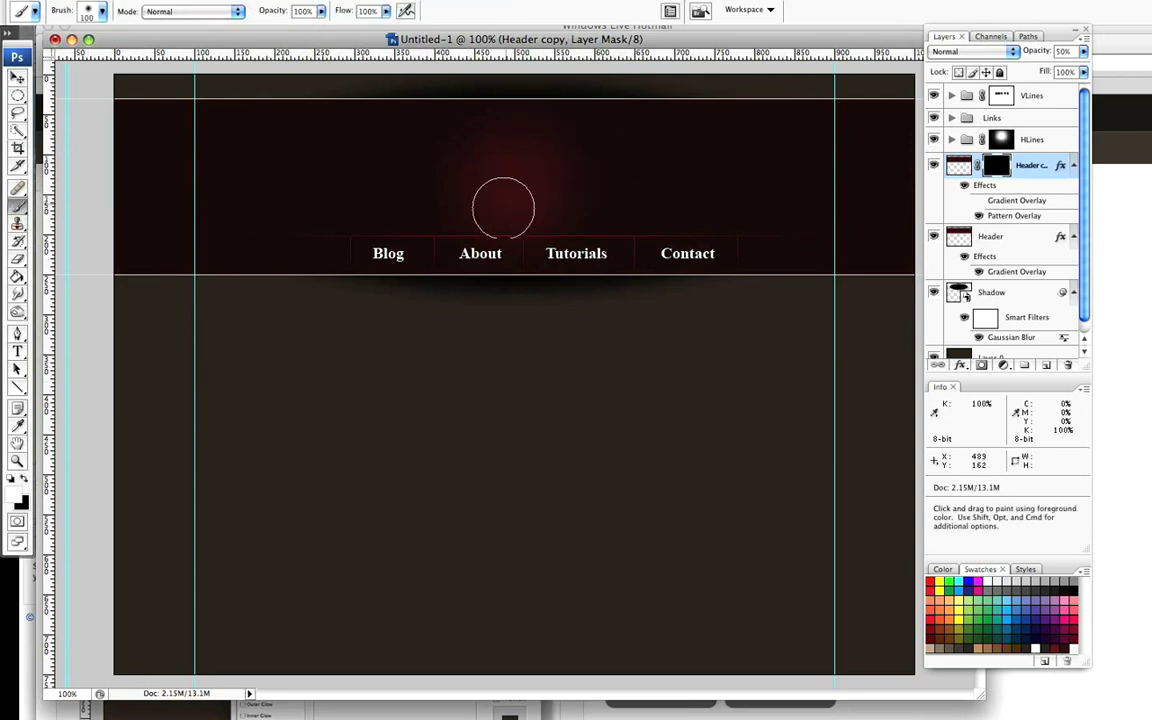
key(bracketright)
key(bracketright)
key(bracketright)
key(bracketright)
key(bracketright)
key(bracketright)
key(bracketright)
key(bracketright)
key(bracketright)
key(bracketright)
key(bracketright)
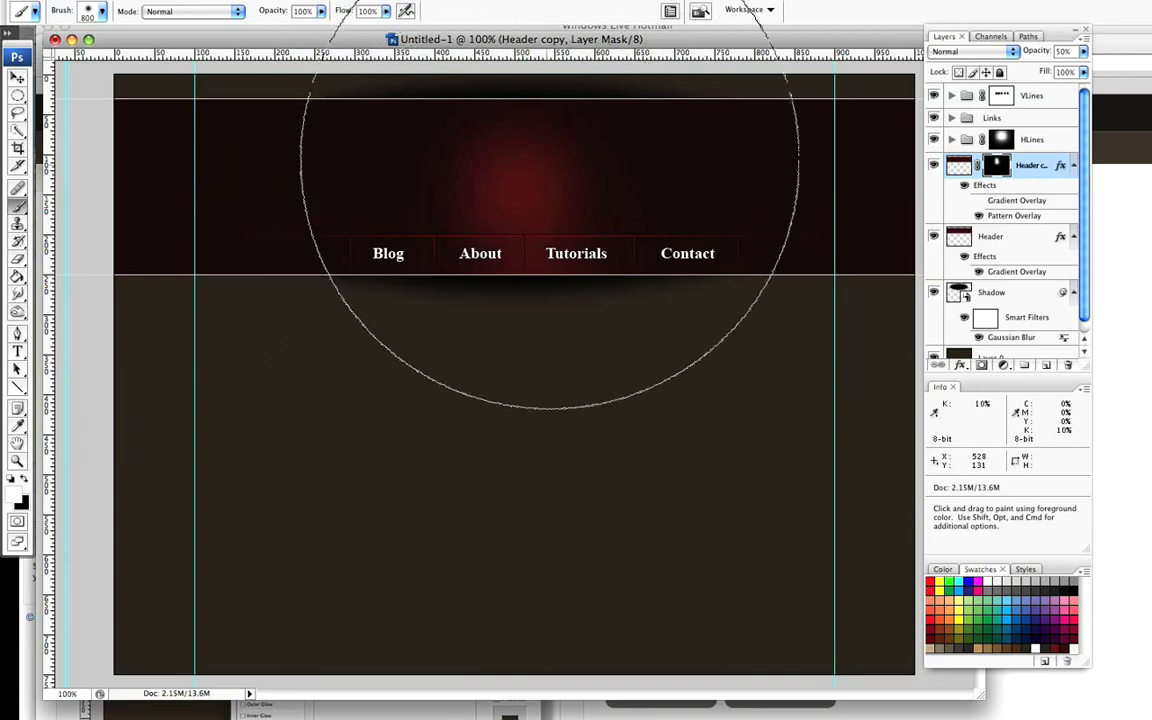
key(bracketleft)
key(bracketleft)
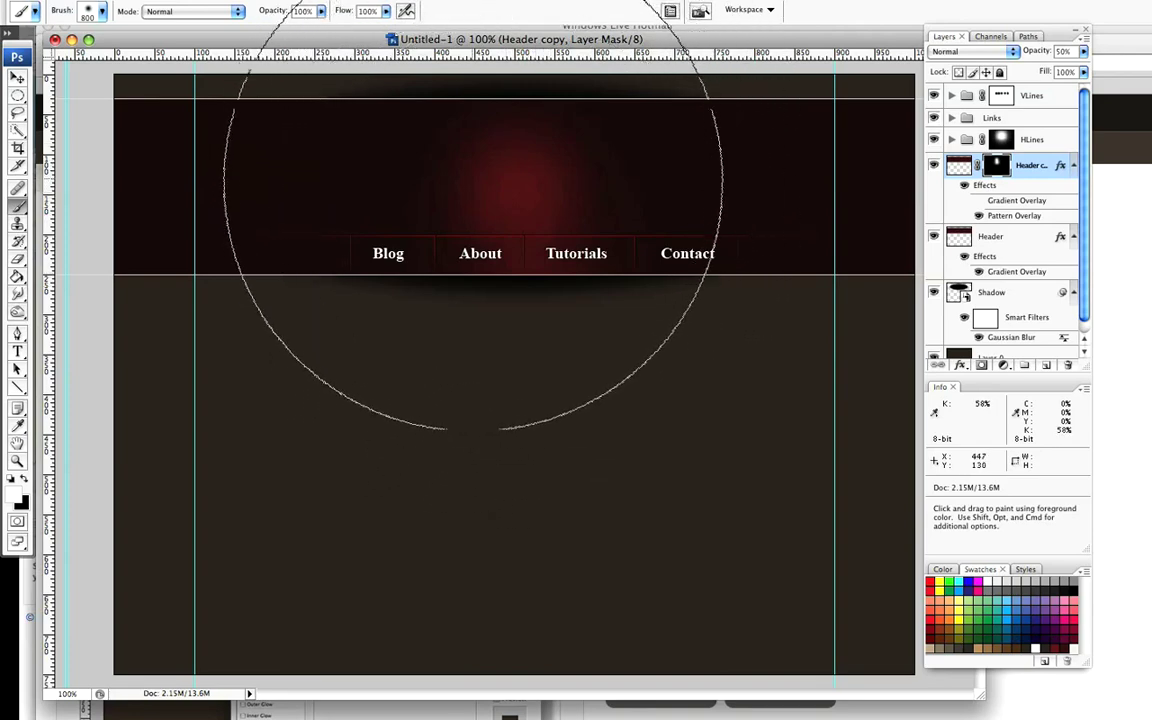
key(bracketleft)
key(bracketleft)
key(bracketleft)
key(bracketleft)
key(bracketleft)
key(bracketleft)
key(bracketleft)
key(bracketleft)
key(bracketleft)
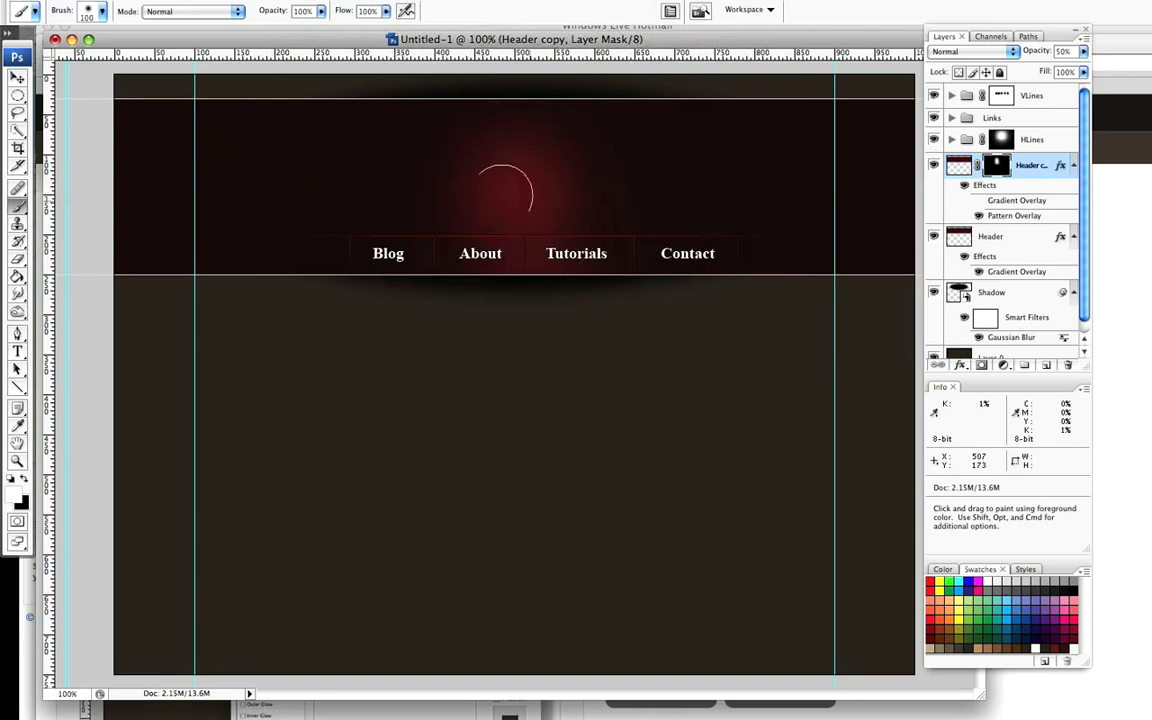
key(super+alt+z)
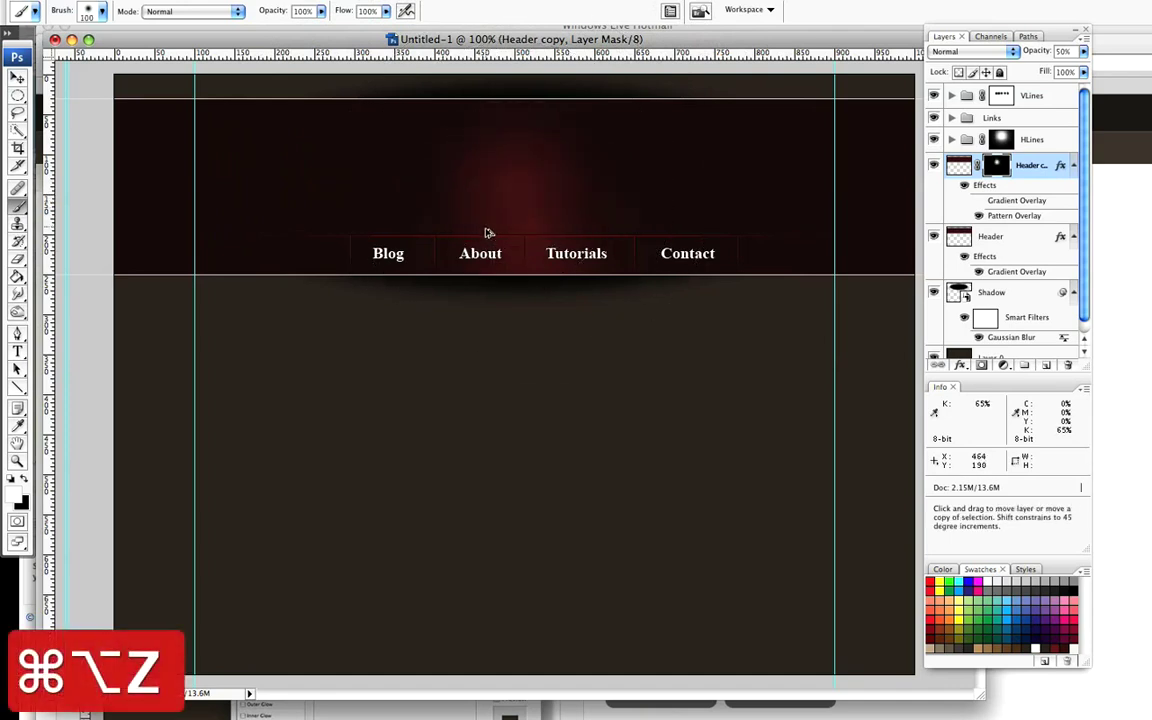
key(super+alt+z)
key(super+alt+z)
Paint a soft white glow onto the mask at the header's centre with a large brush.
key(bracketright)
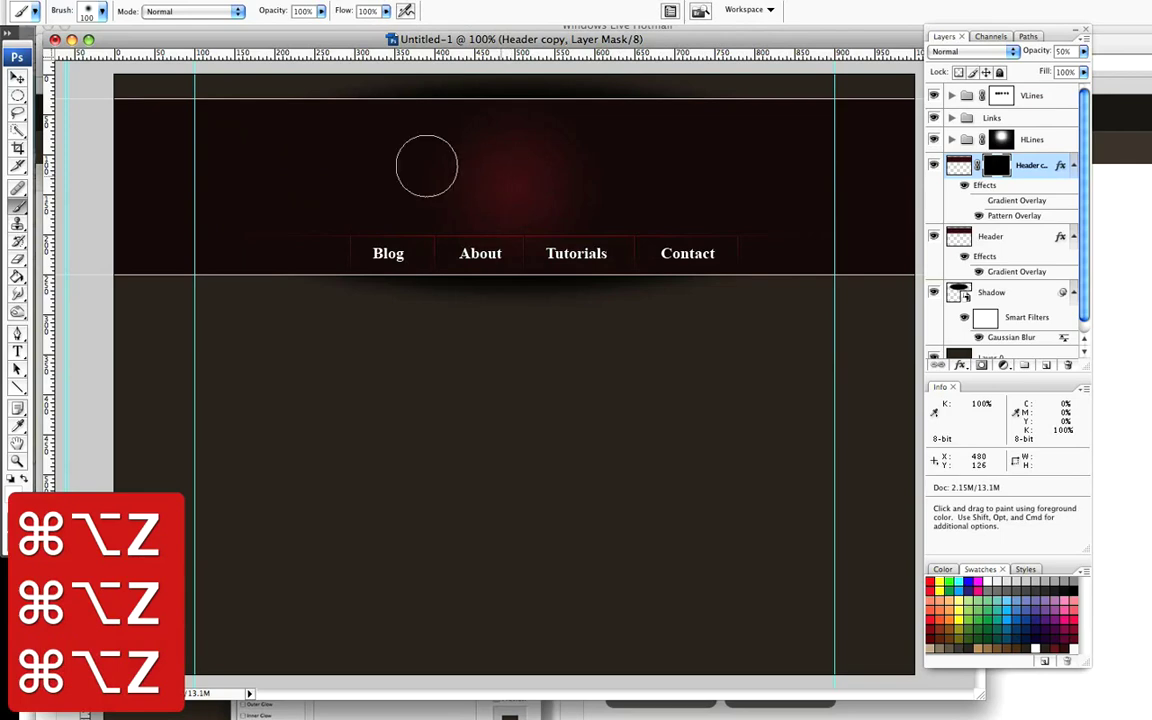
key(bracketright)
key(bracketright)
key(bracketright)
key(bracketright)
key(bracketright)
key(bracketright)
key(bracketright)
key(bracketright)
key(bracketright)
key(bracketright)
key(bracketright)
key(bracketright)
key(bracketright)
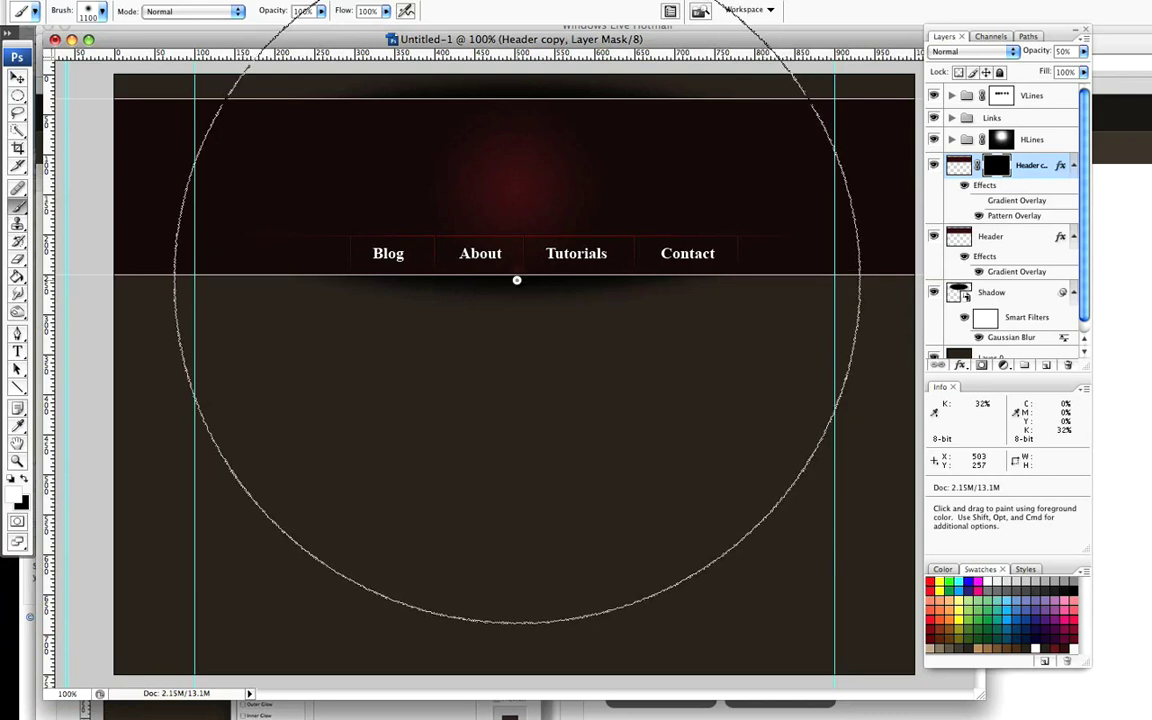
click(522, 190)
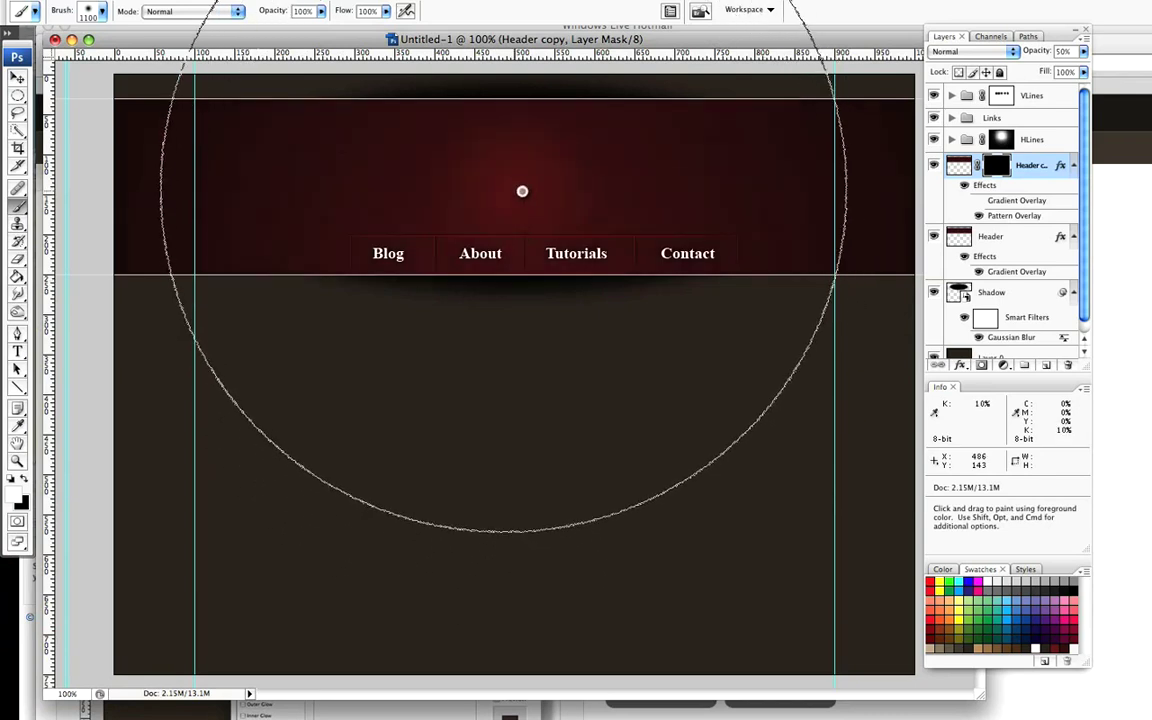
key(super+z)
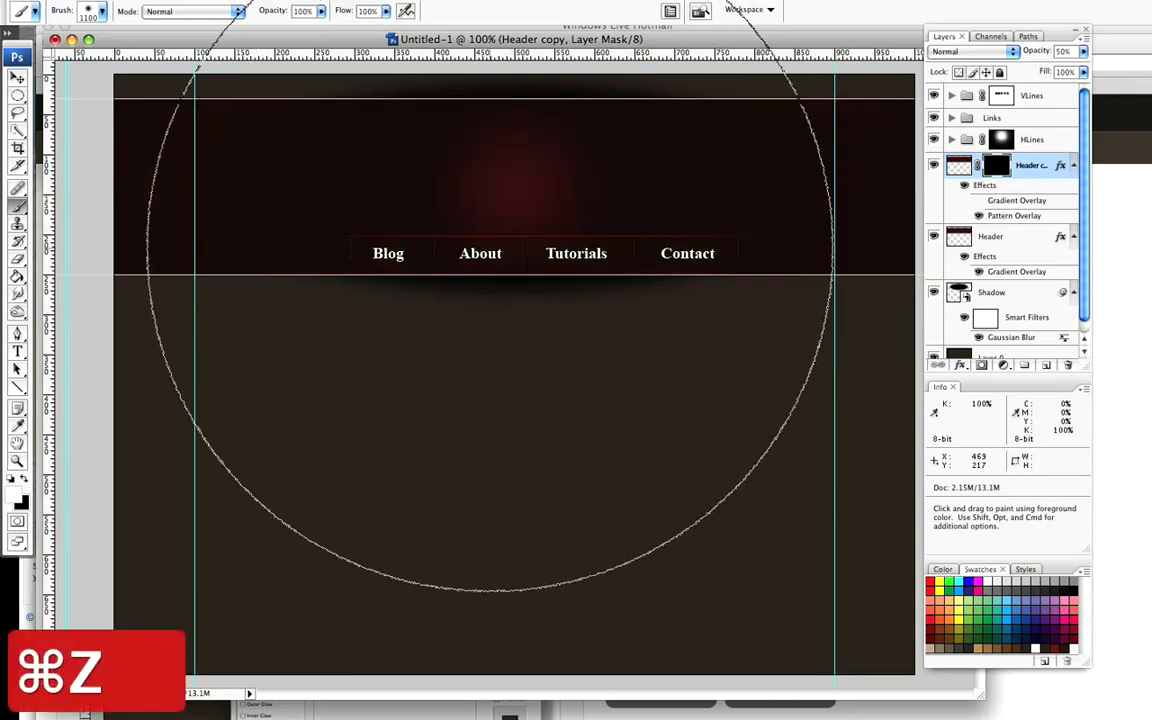
key(bracketleft)
key(bracketleft)
key(bracketleft)
key(bracketleft)
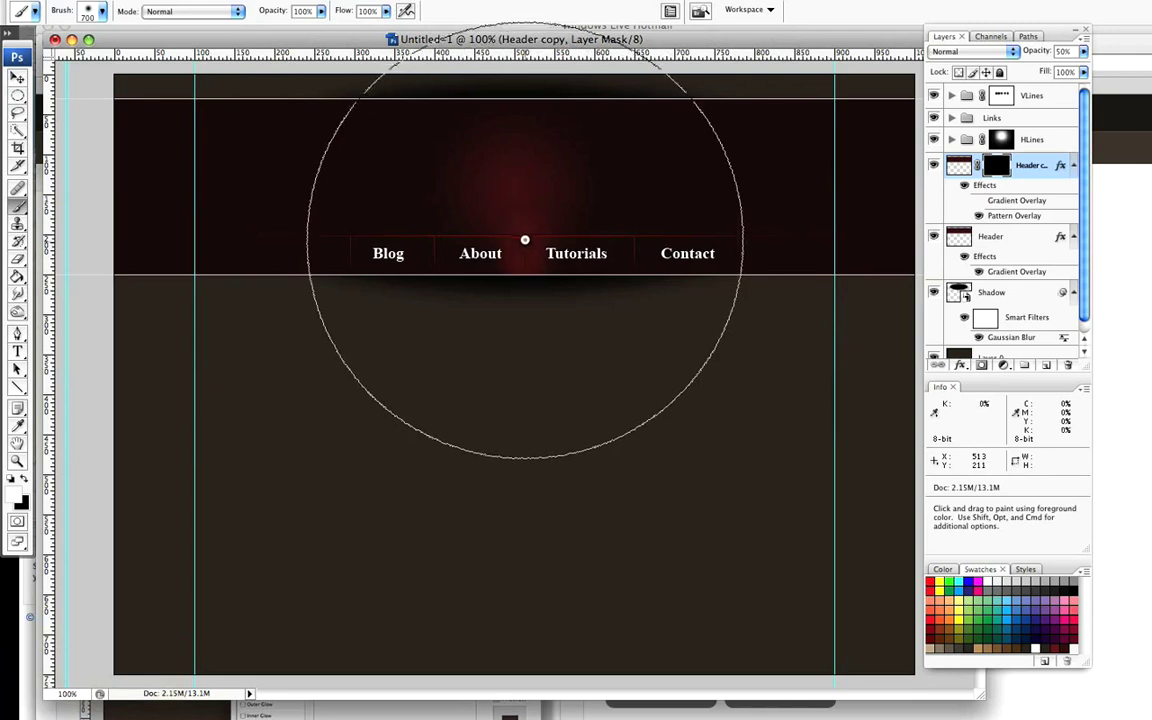
click(532, 177)
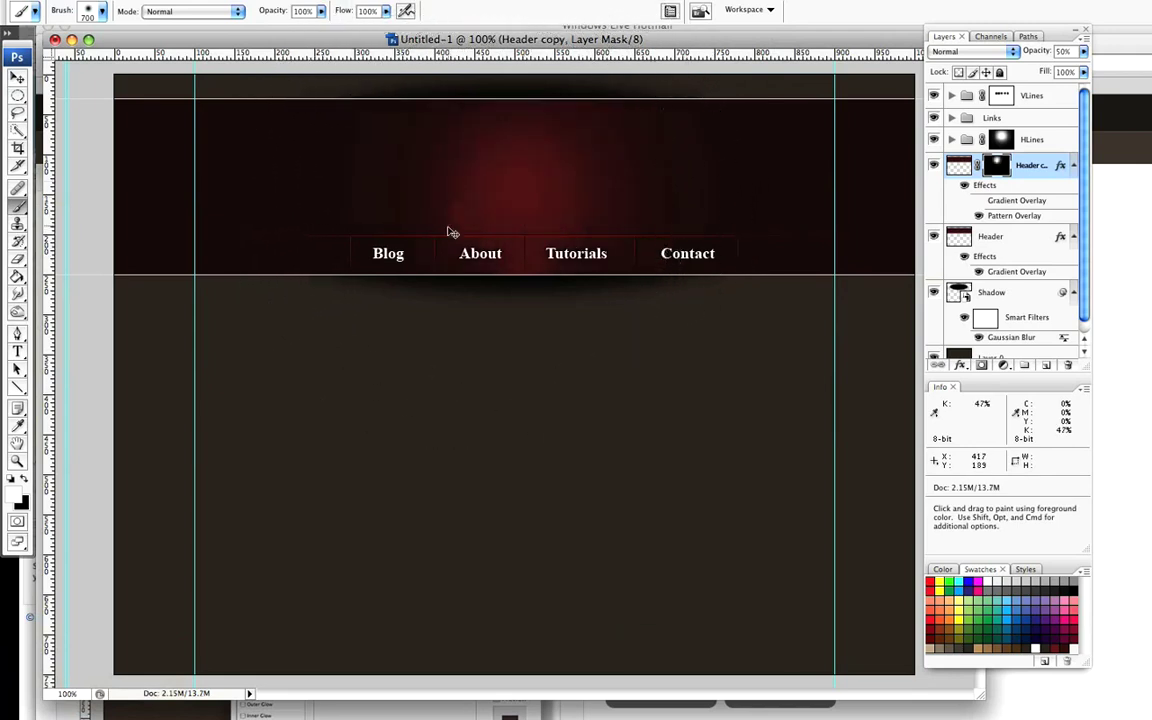
key(super+z)
key(super+z)
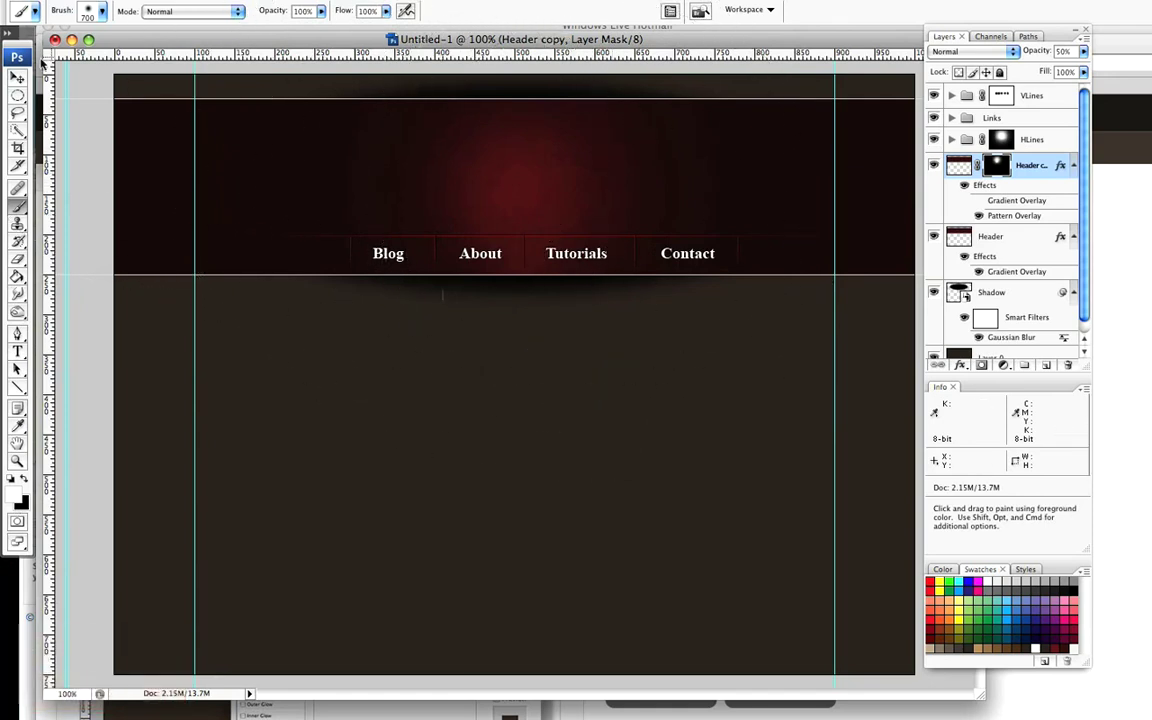
click(18, 79)
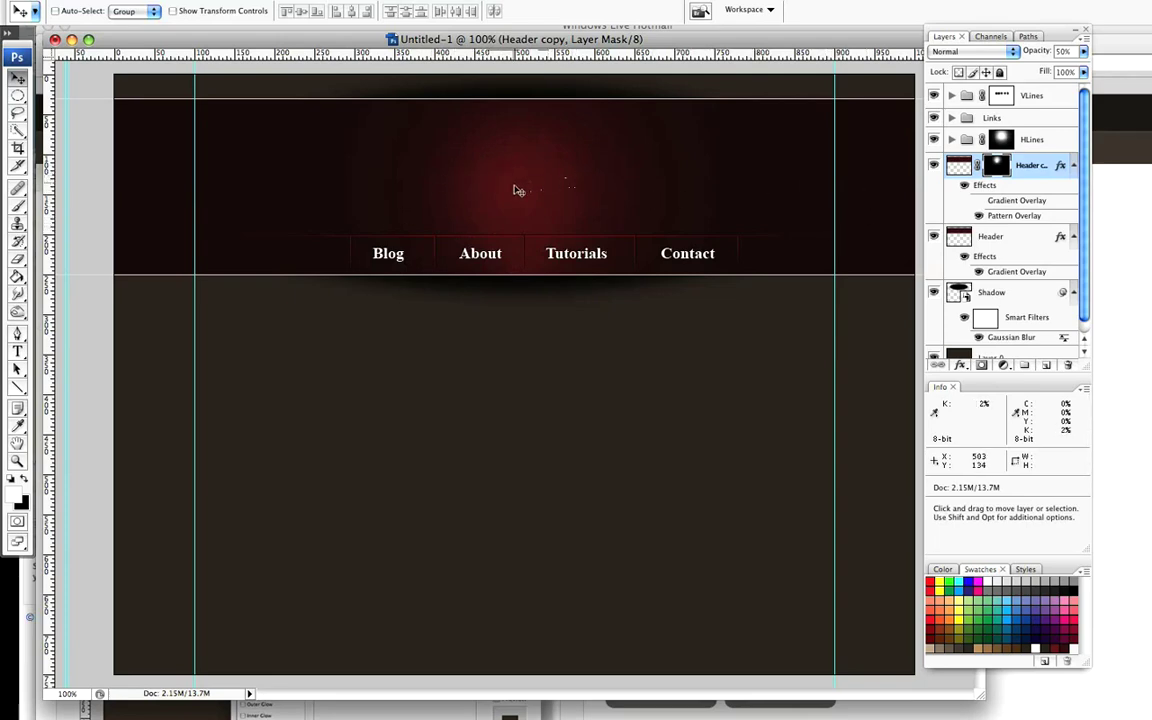
Select VLines, then add and delete an unwanted empty layer.
click(1050, 98)
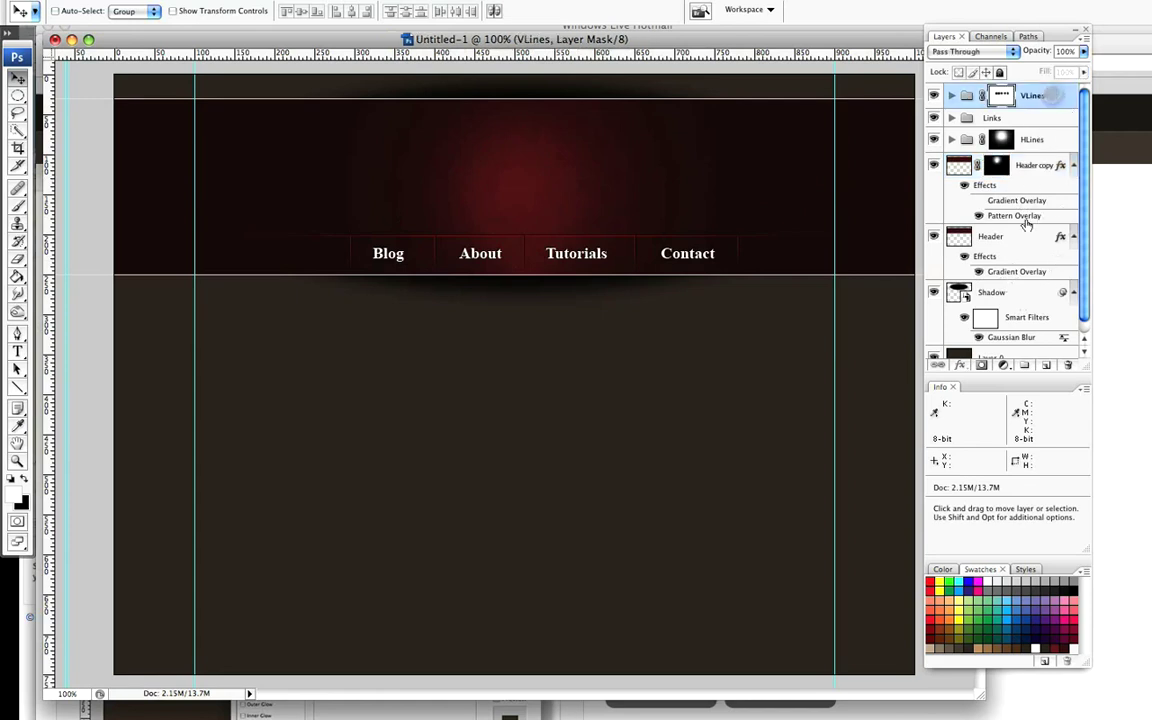
click(1045, 368)
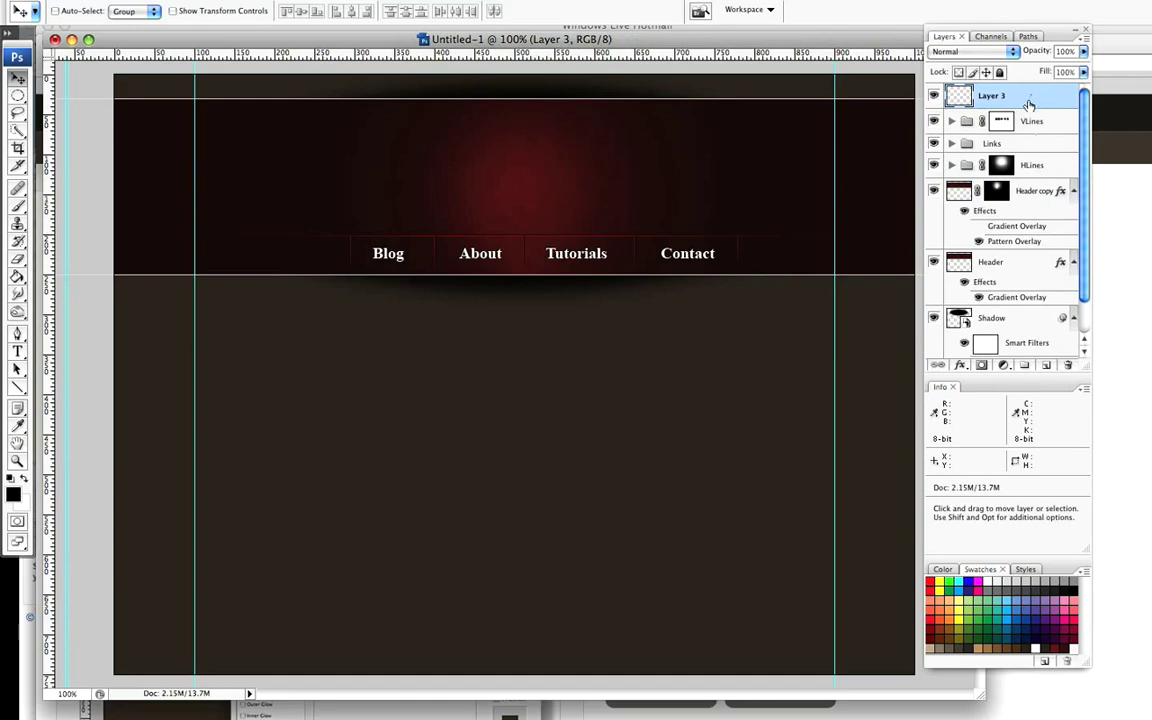
drag(1030, 104, 1067, 366)
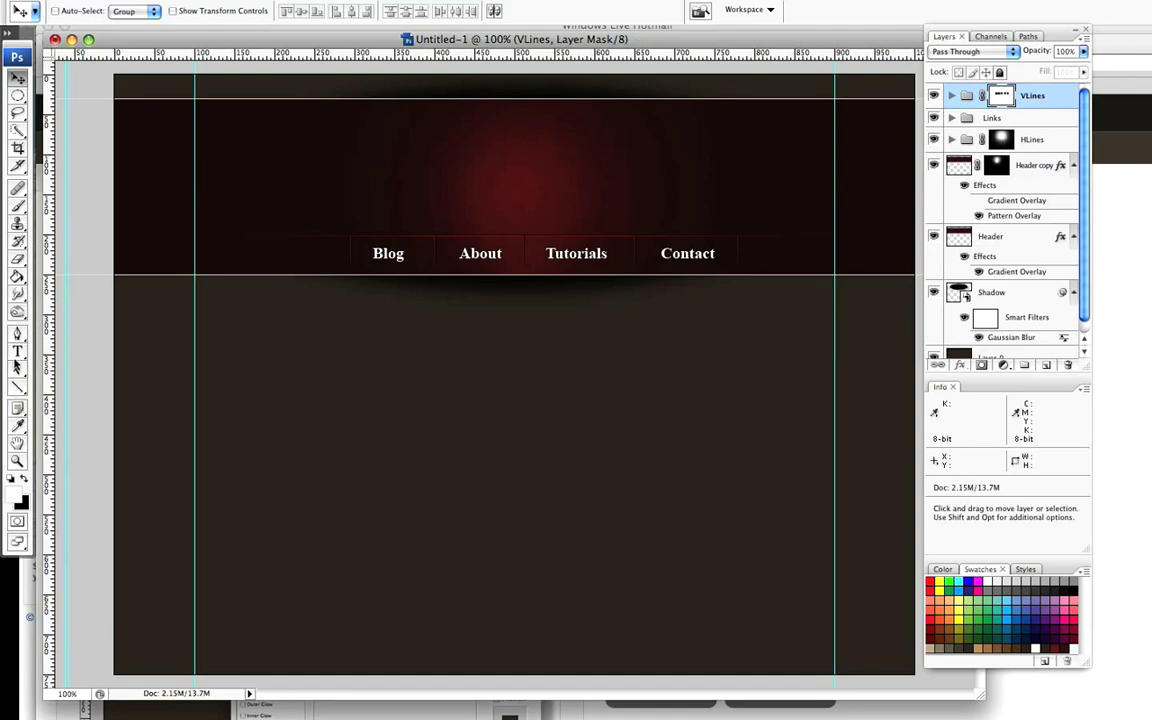
Add a white 'PSD' title in the header in Times New Roman Bold at 75 pt.
click(17, 350)
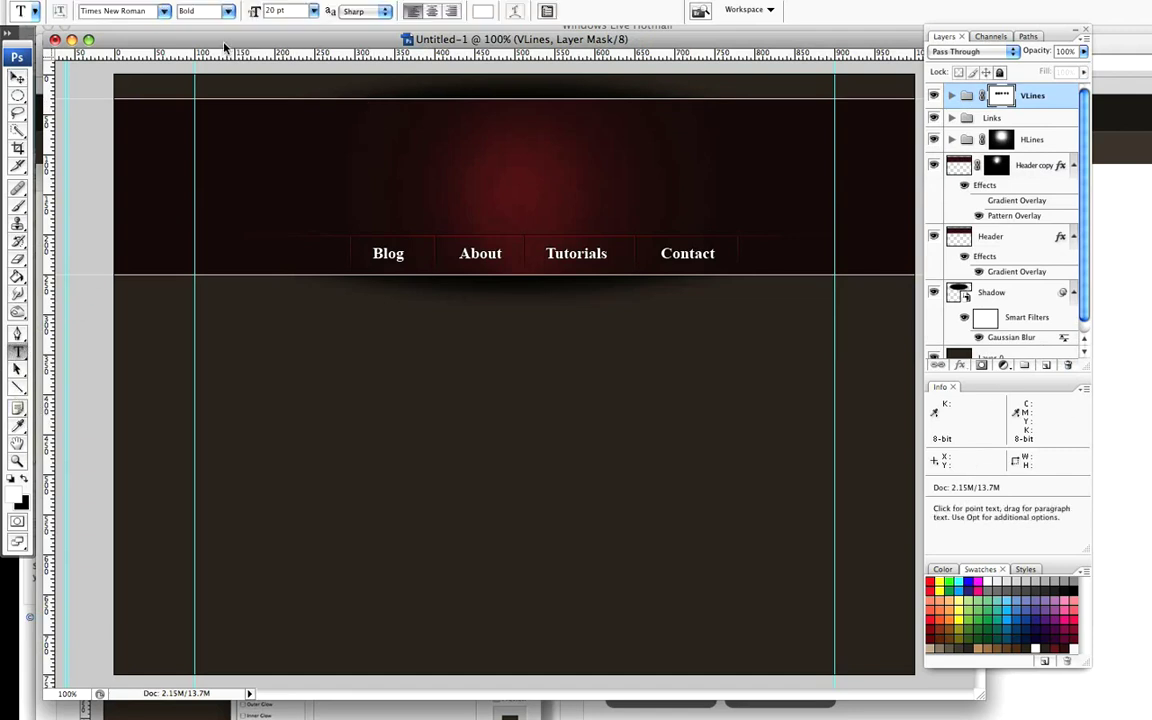
click(394, 180)
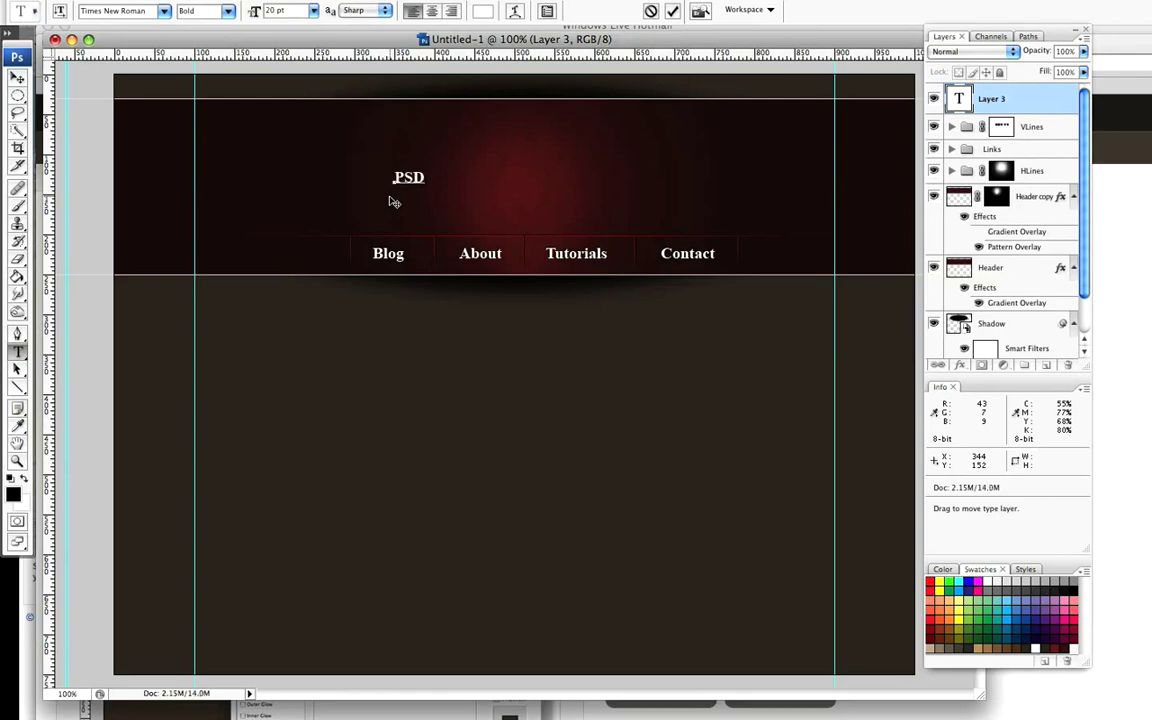
key(shift+Left)
key(shift+Left)
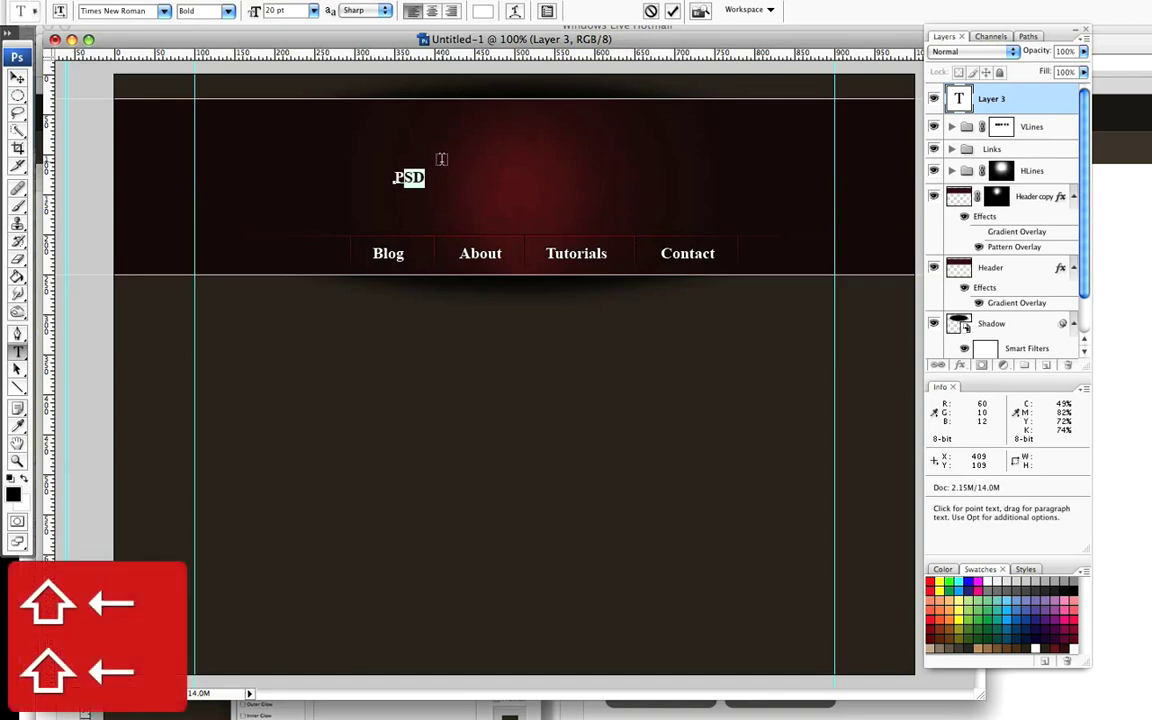
key(shift+Left)
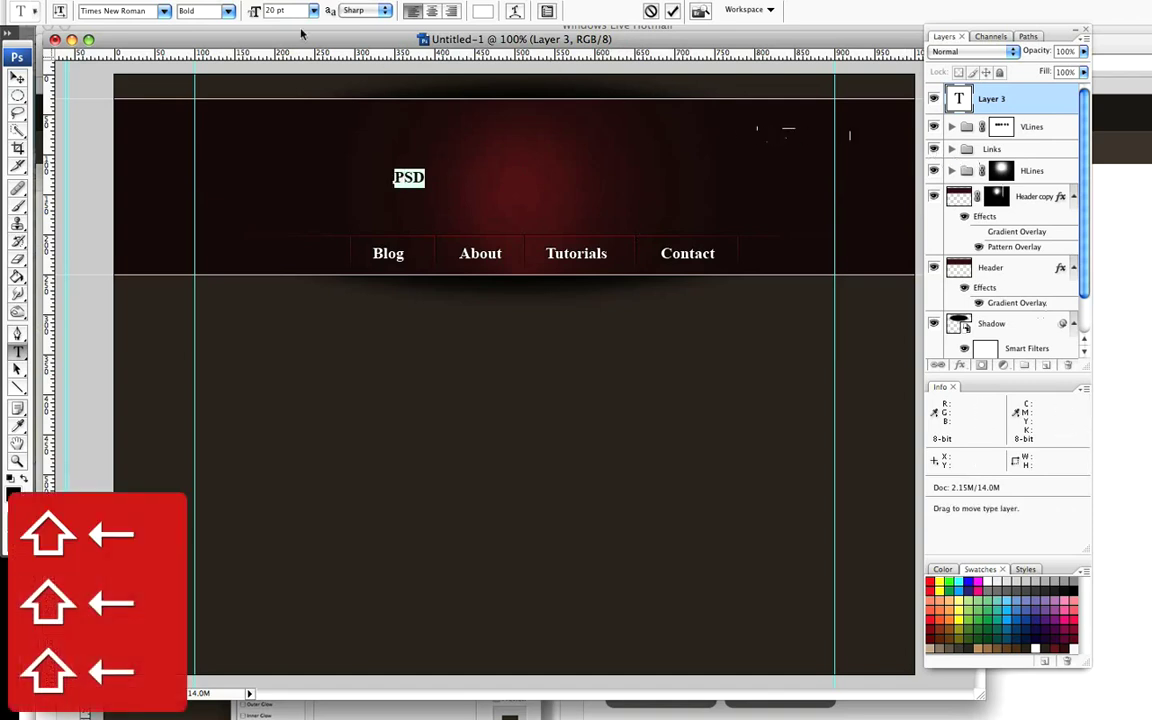
drag(255, 13, 295, 11)
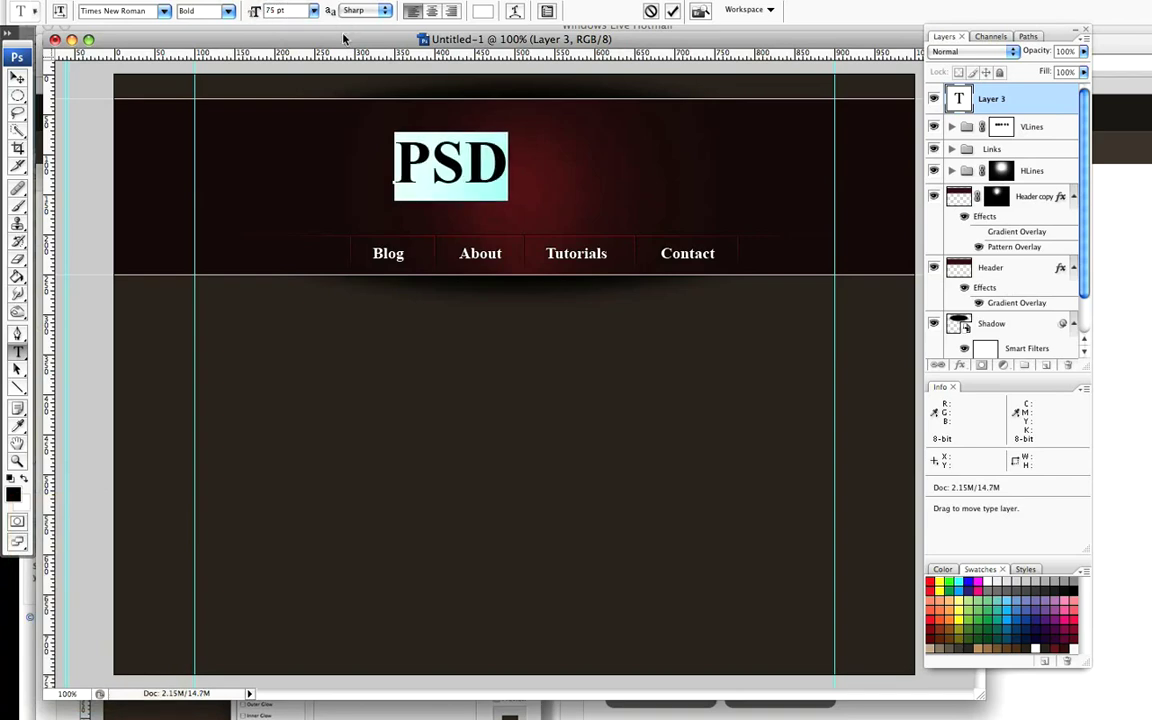
click(17, 77)
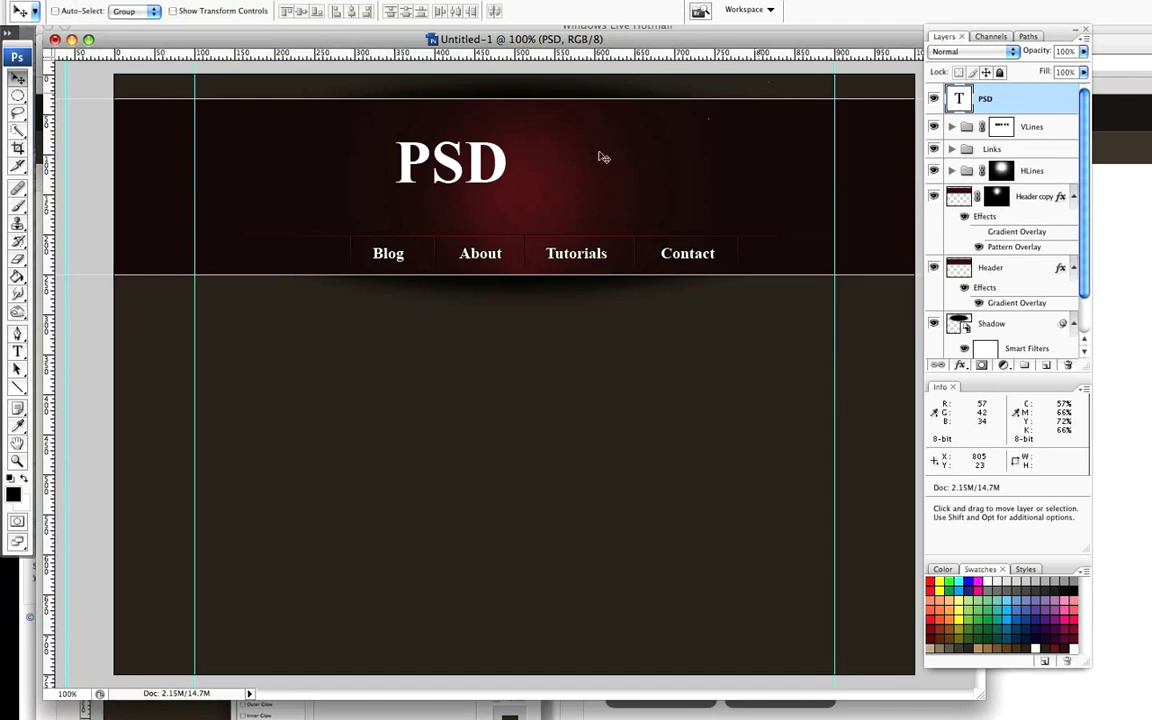
Add 'TUTS' beside PSD in regular weight at 48 pt.
click(17, 350)
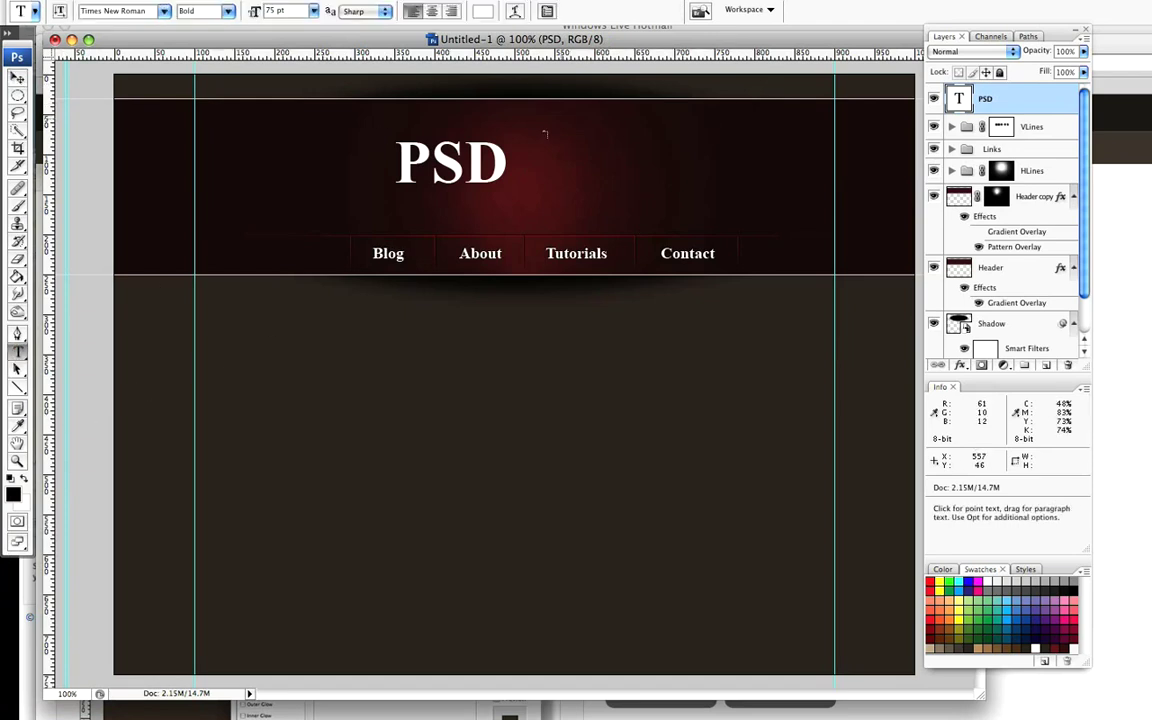
click(520, 174)
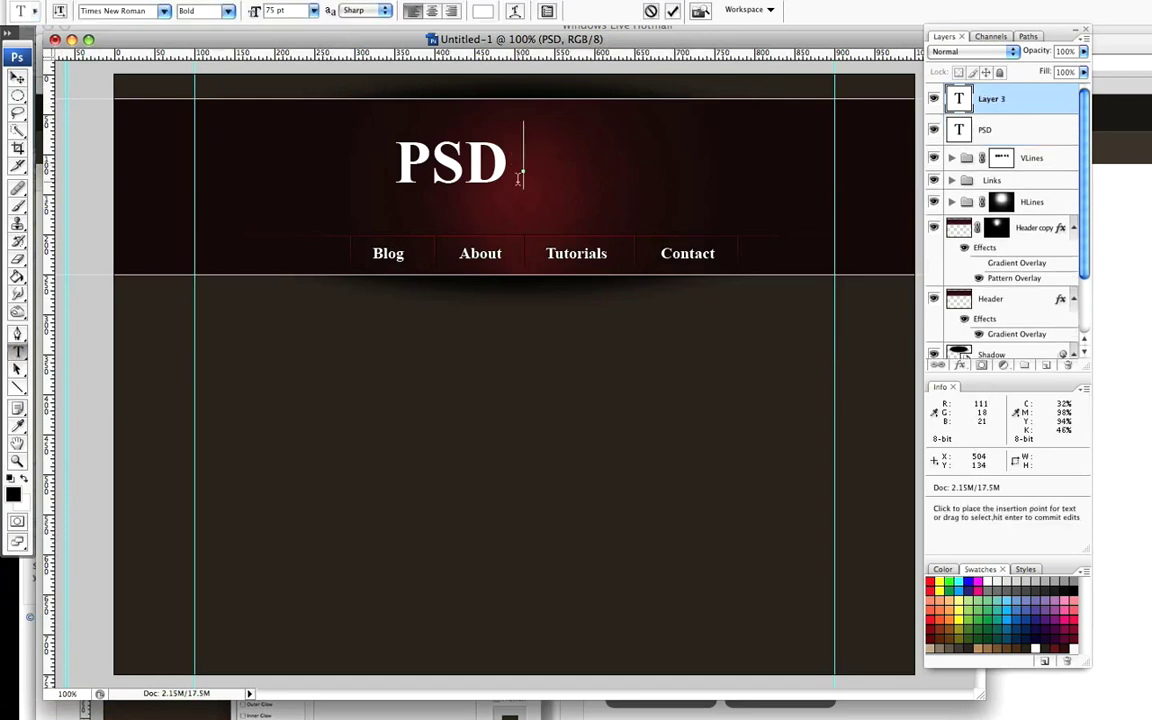
text(TUTS)
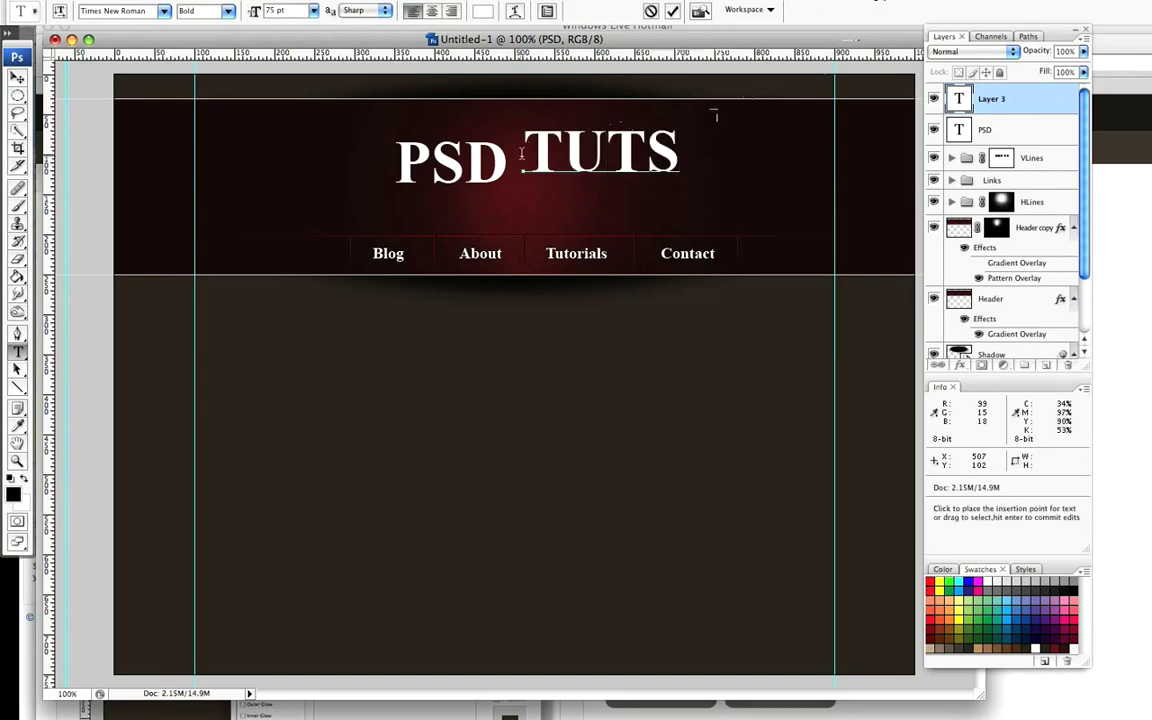
drag(525, 150, 689, 147)
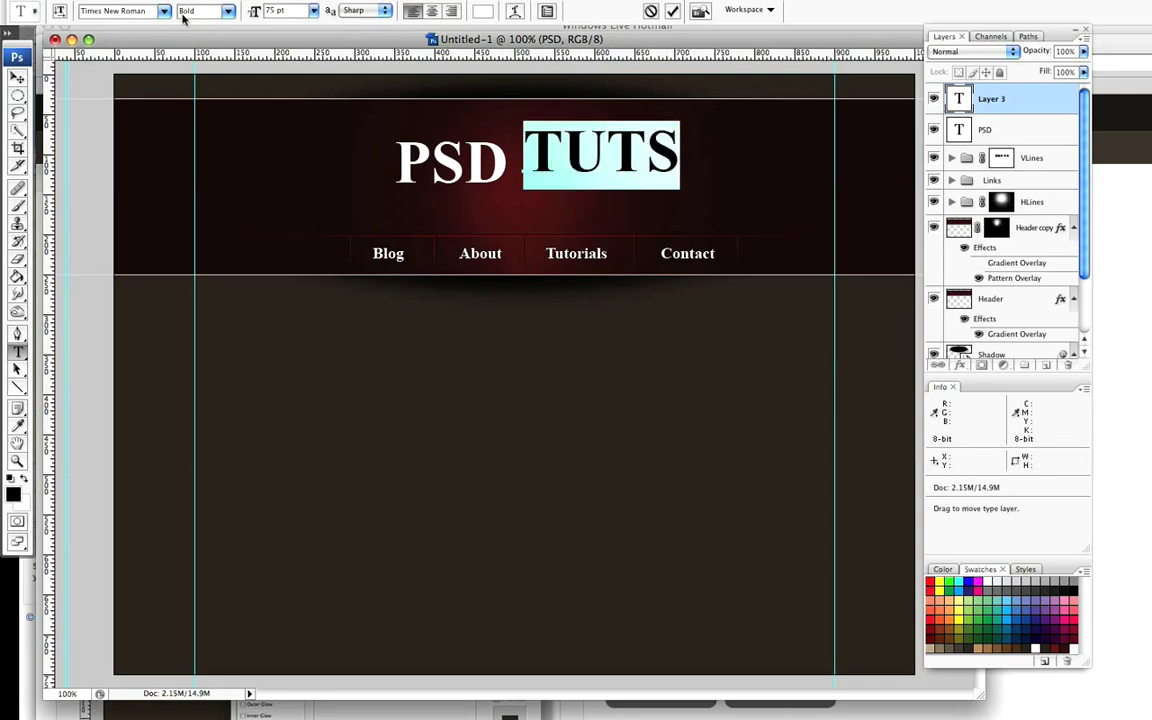
click(229, 11)
click(222, 18)
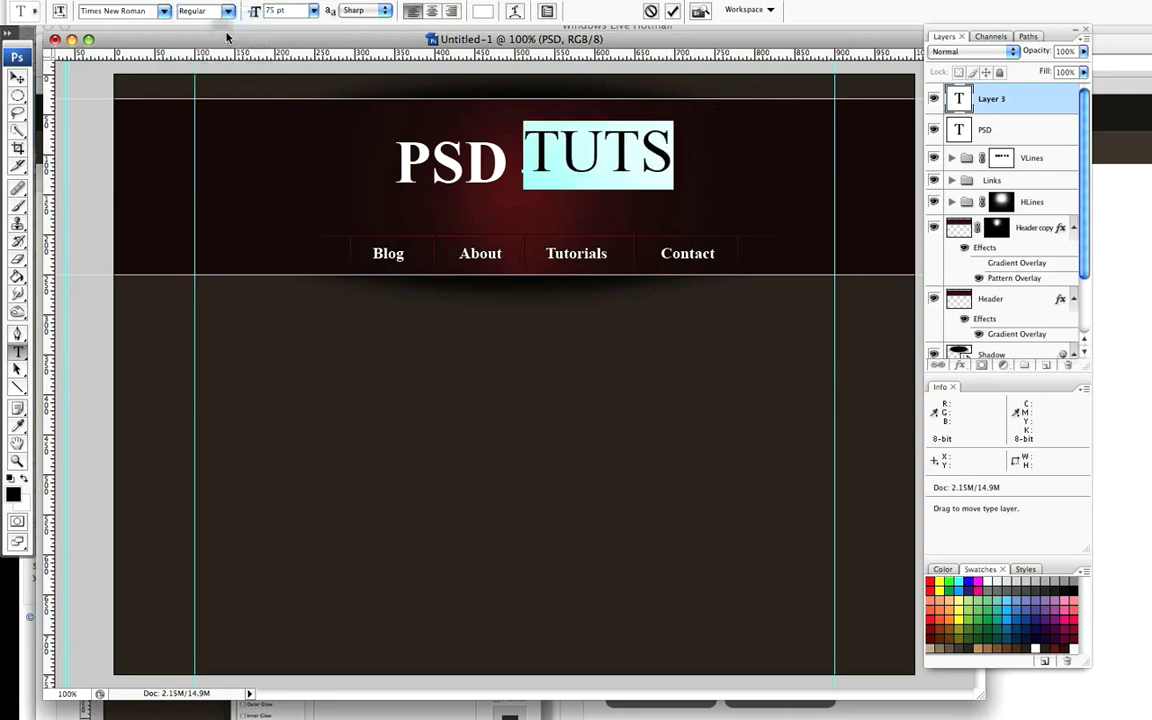
drag(253, 15, 229, 23)
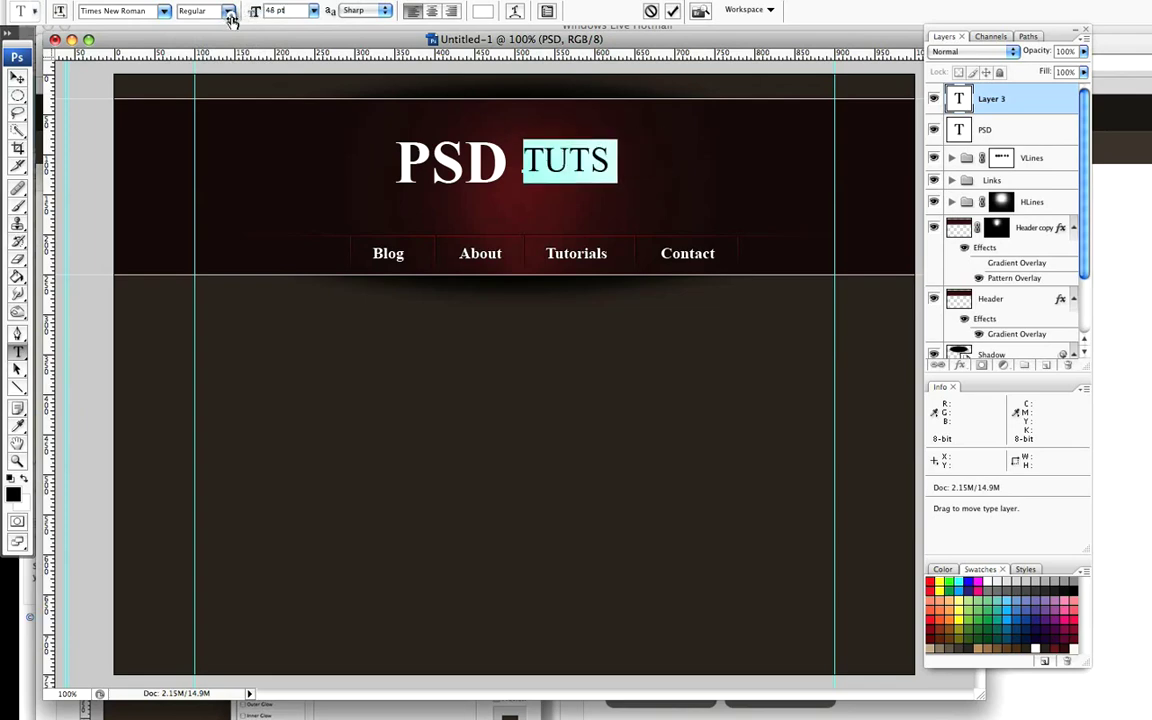
click(17, 78)
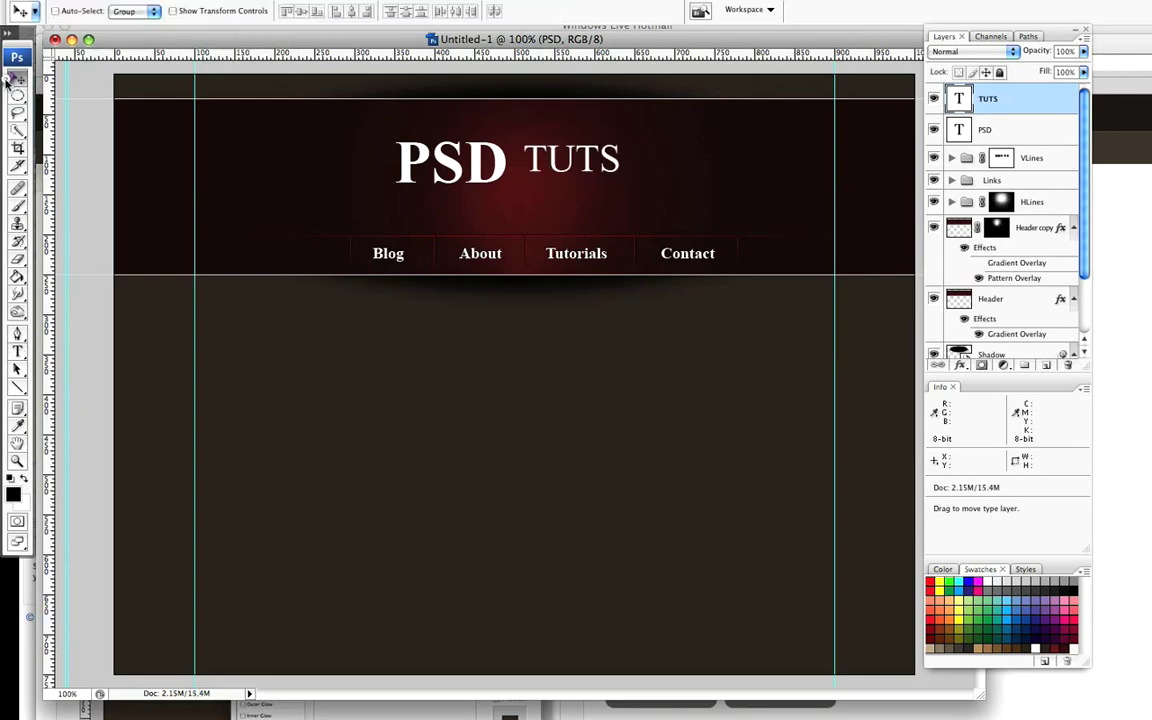
drag(557, 160, 548, 172)
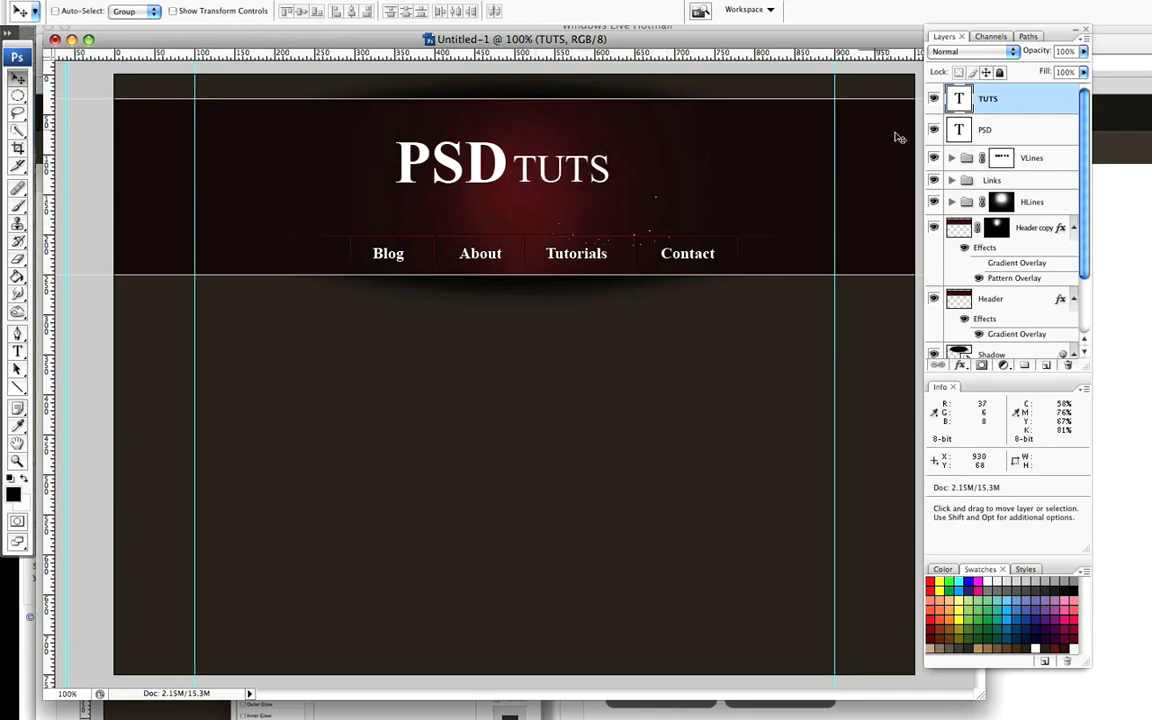
Nudge PSD and TUTS together about 16 px right and group them.
shift+click(1020, 130)
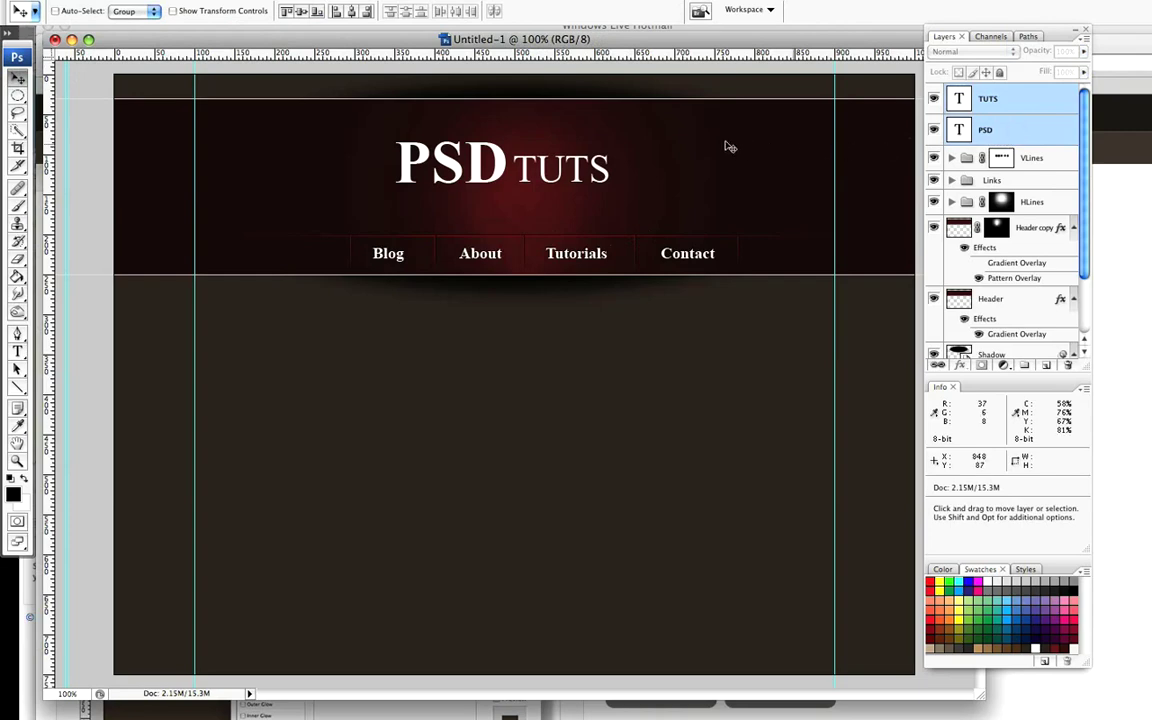
drag(521, 172, 534, 172)
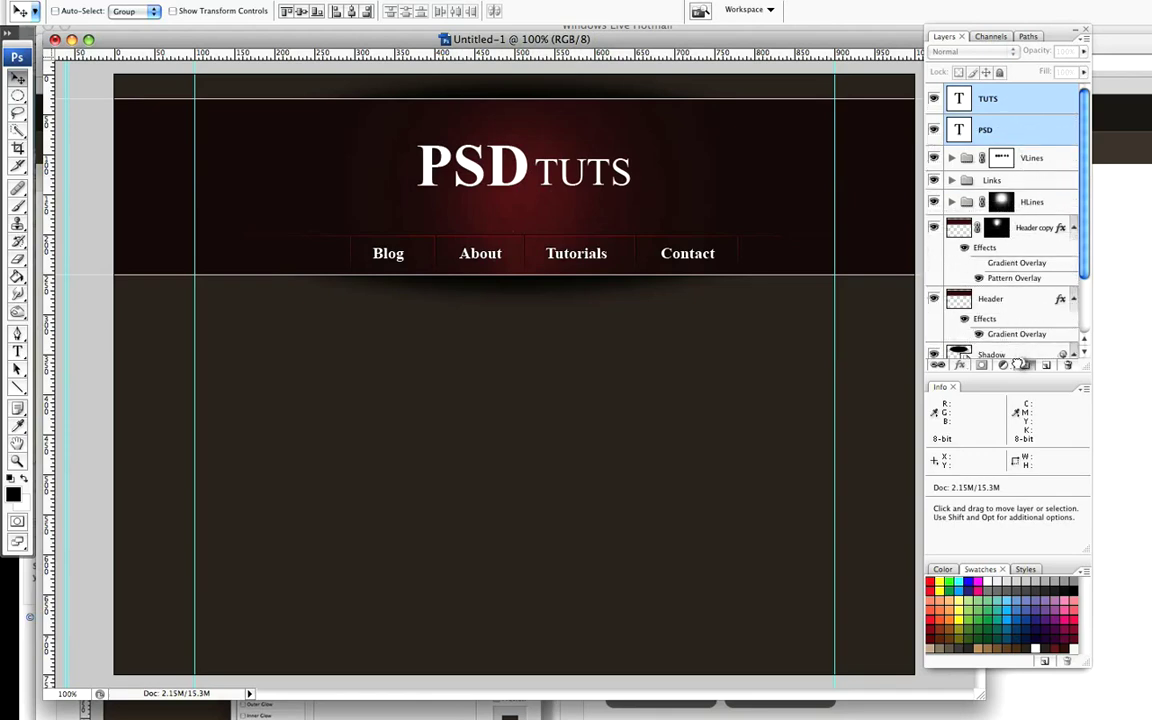
key(super+g)
Rename the new group to 'HEADER TITLE' and expand it.
double_click(997, 93)
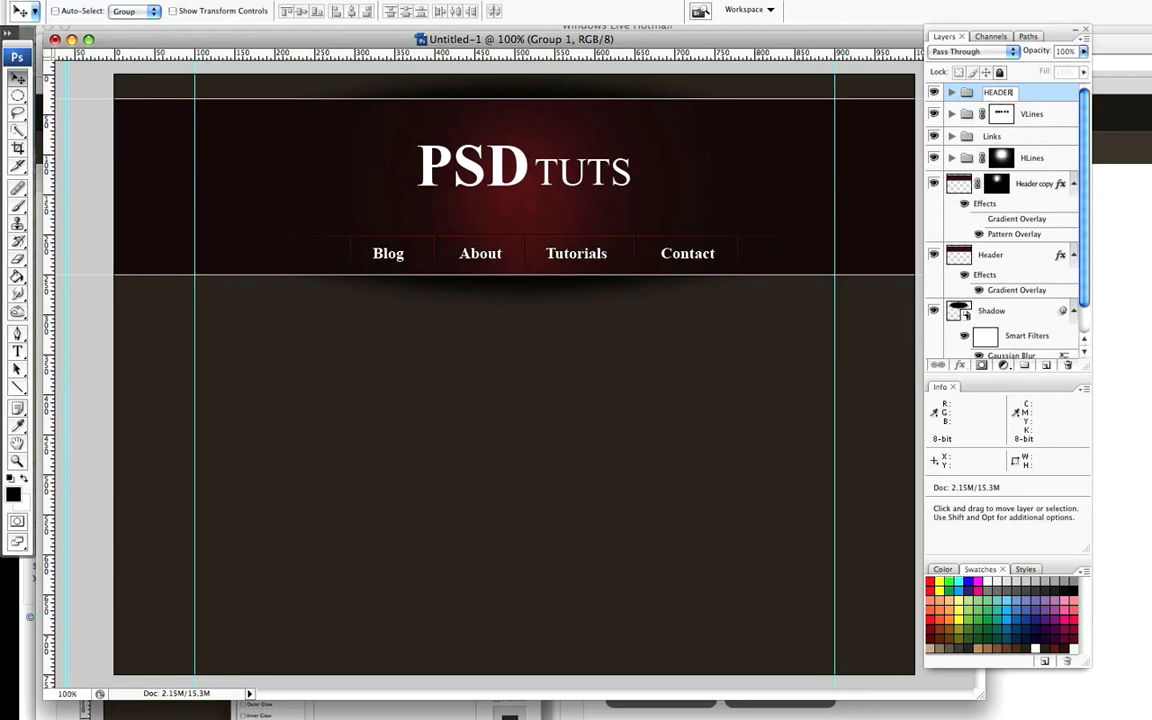
text(HEADER T)
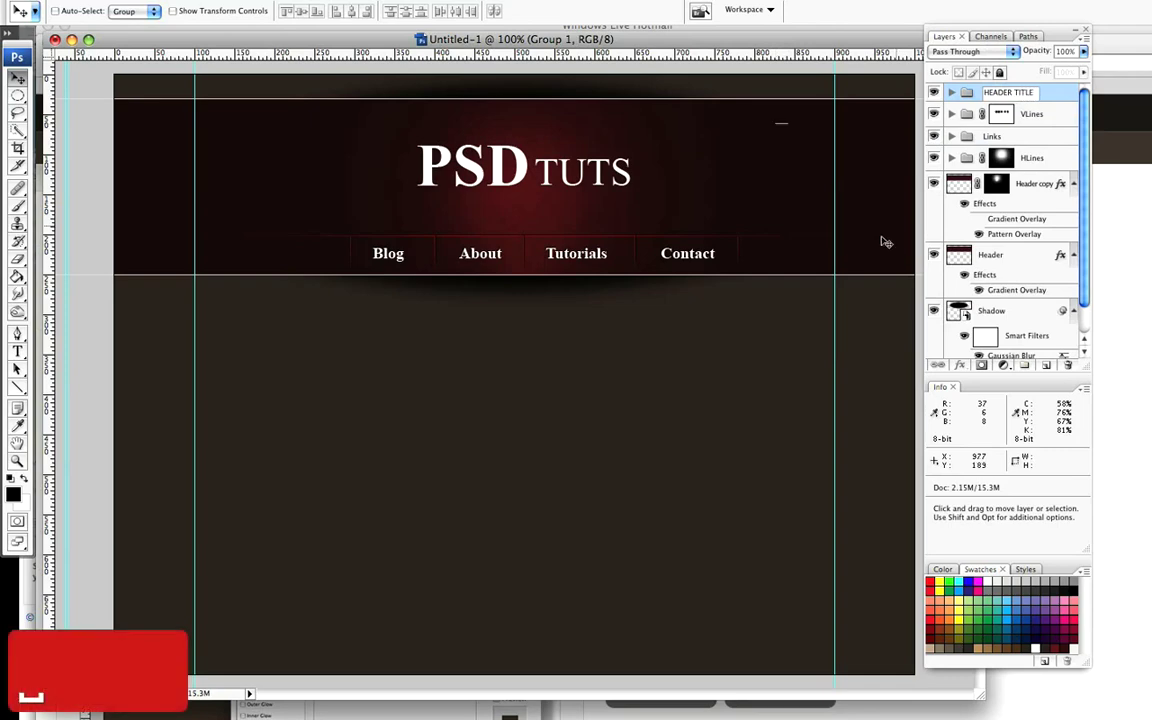
text(ITLE)
key(Return)
click(952, 92)
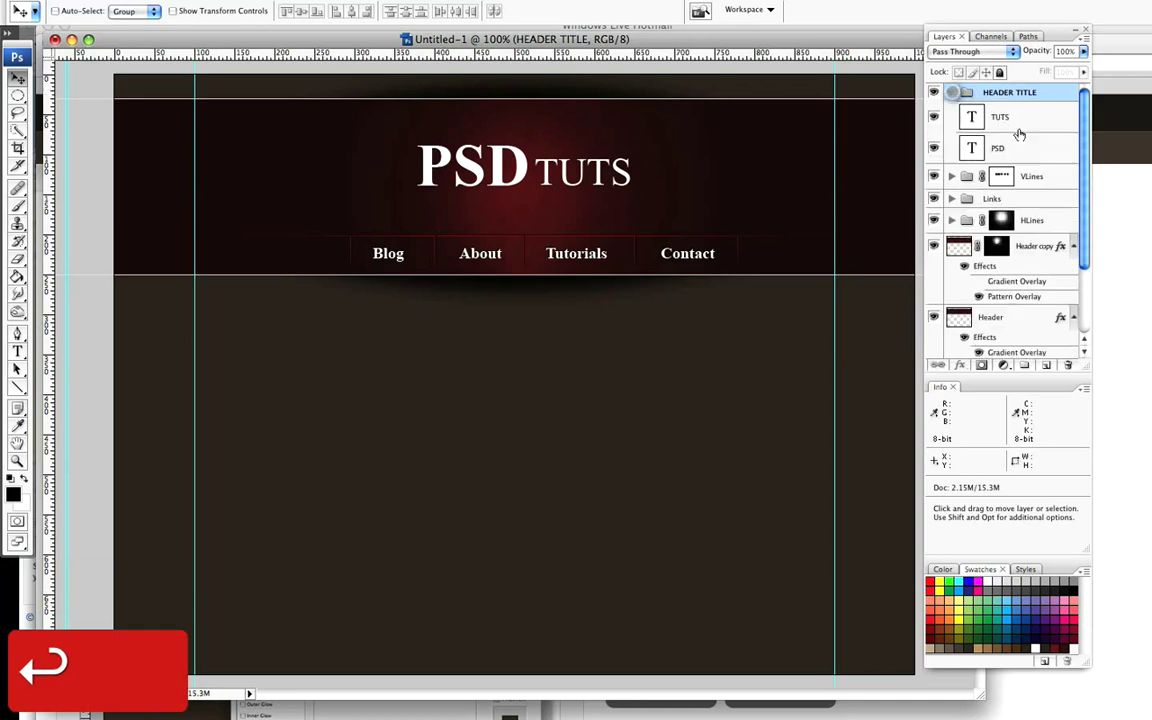
Duplicate the TUTS and PSD text layers.
click(1018, 128)
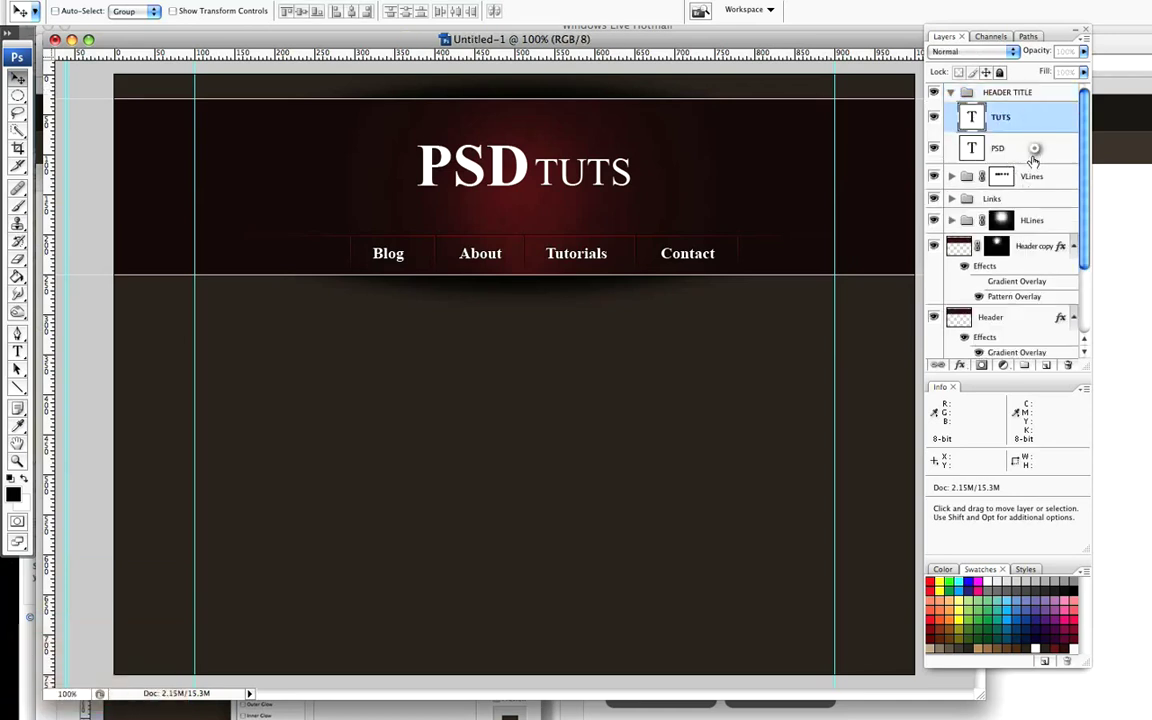
shift+click(1036, 150)
drag(1036, 150, 1046, 362)
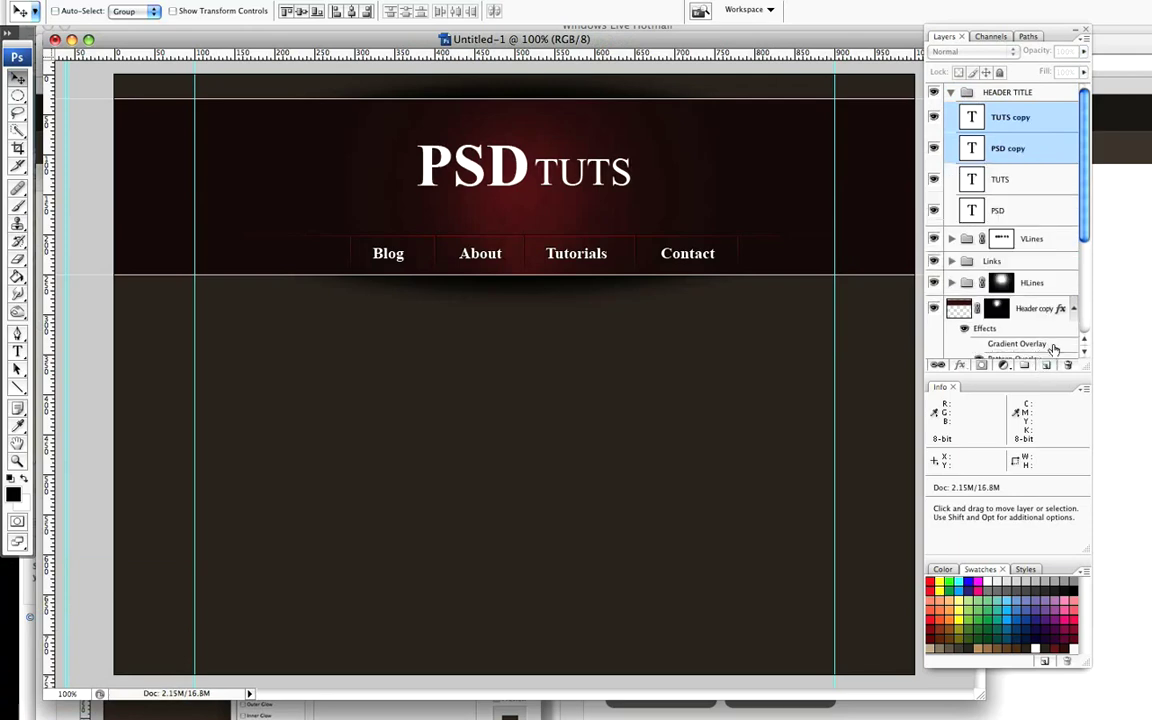
Set the original TUTS and PSD text colour to black (000000).
click(1032, 184)
shift+click(1038, 213)
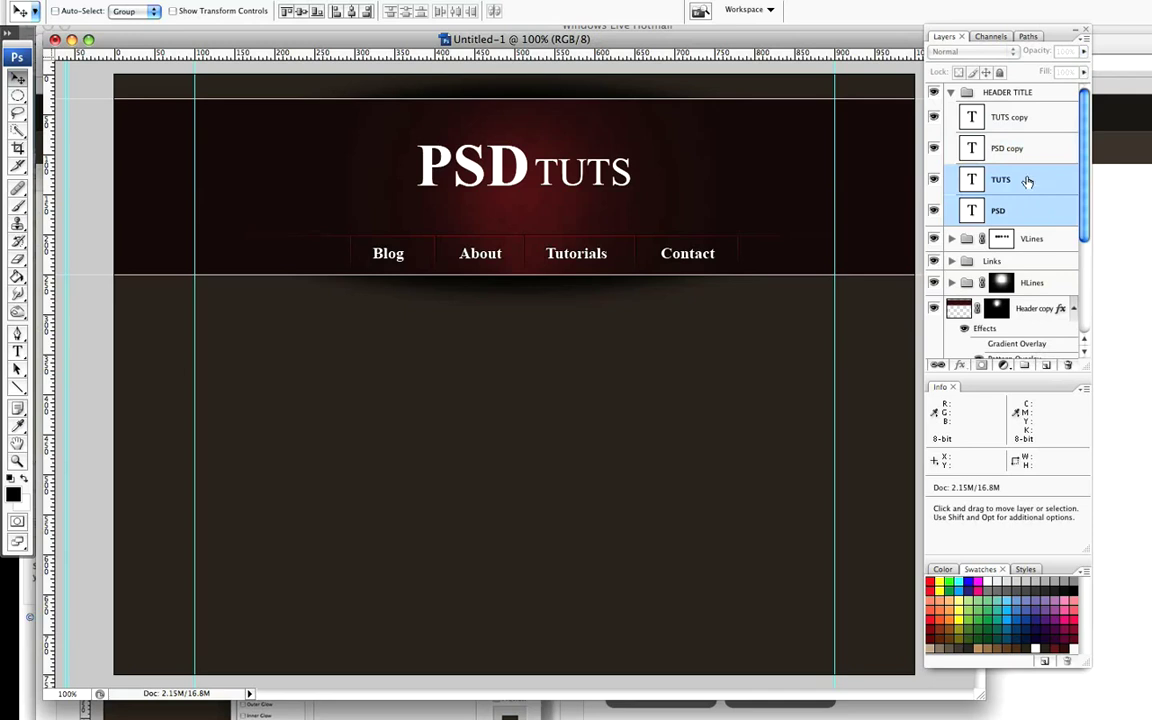
click(20, 352)
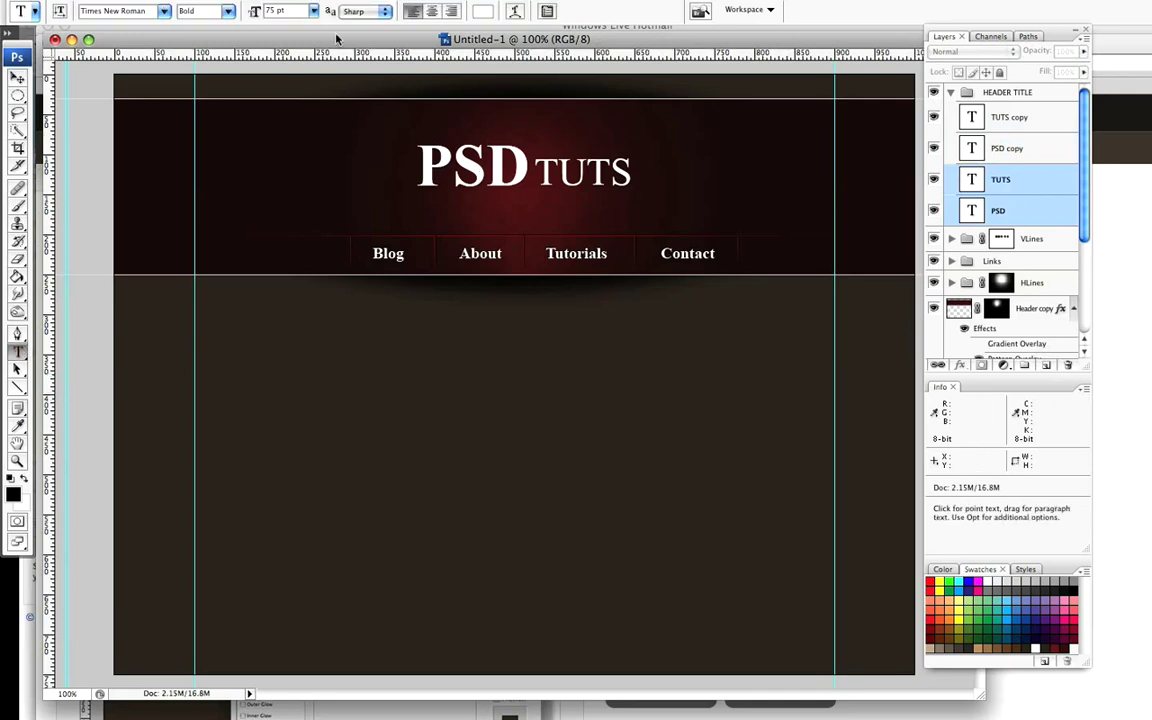
click(488, 9)
drag(193, 393, 14, 604)
click(392, 366)
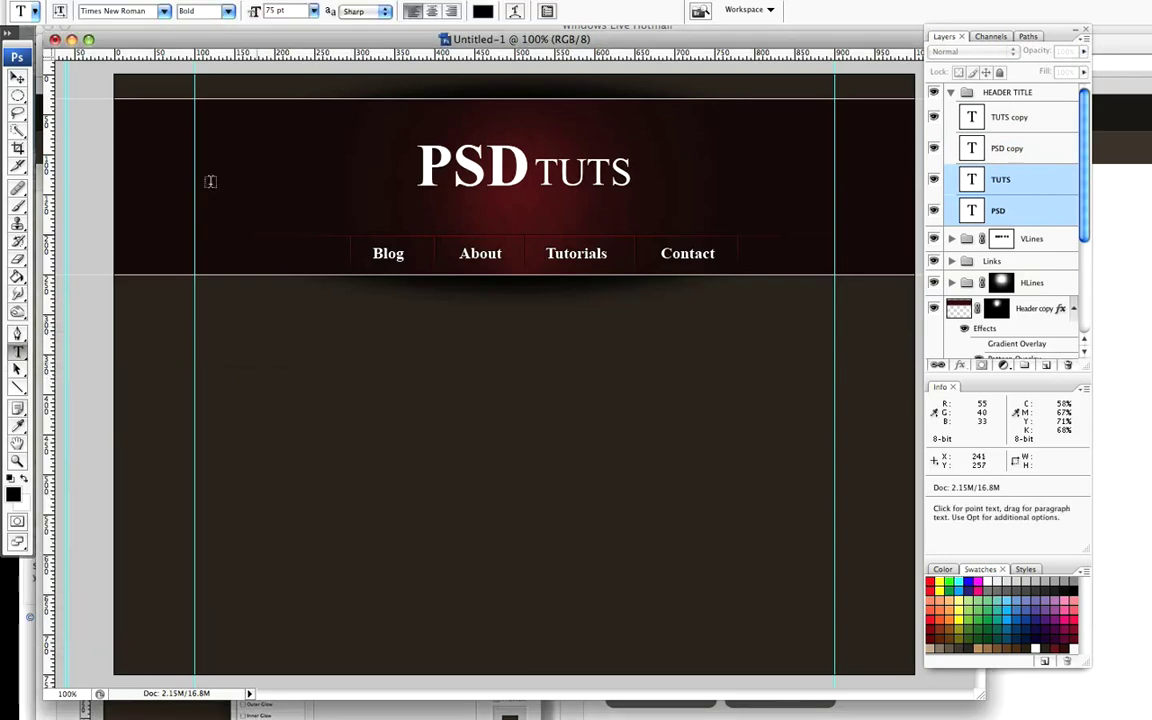
click(17, 79)
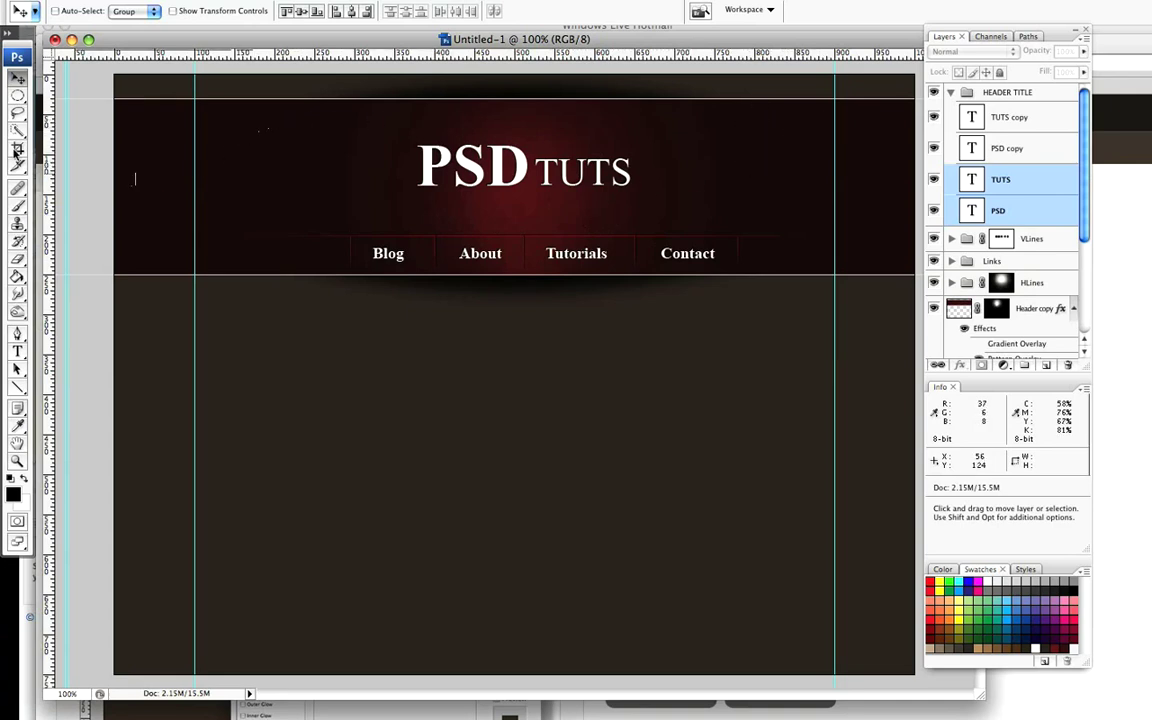
Create a new Layer 3 and move it to the top, above HEADER TITLE.
click(1053, 96)
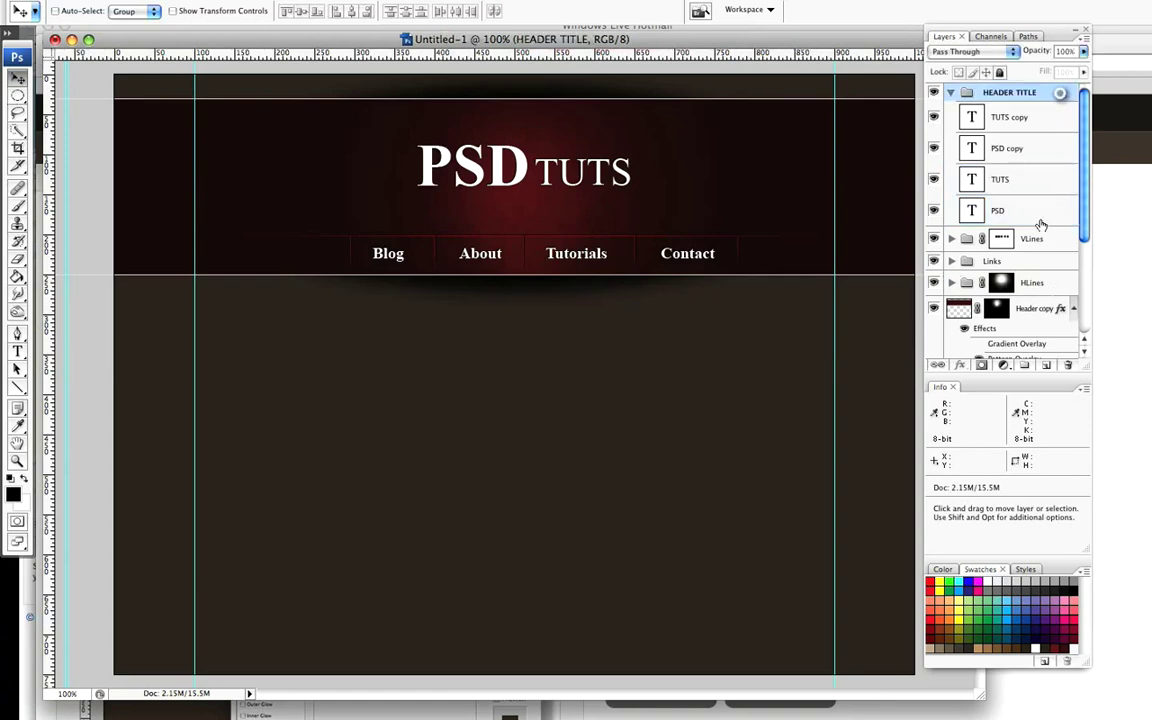
click(1047, 368)
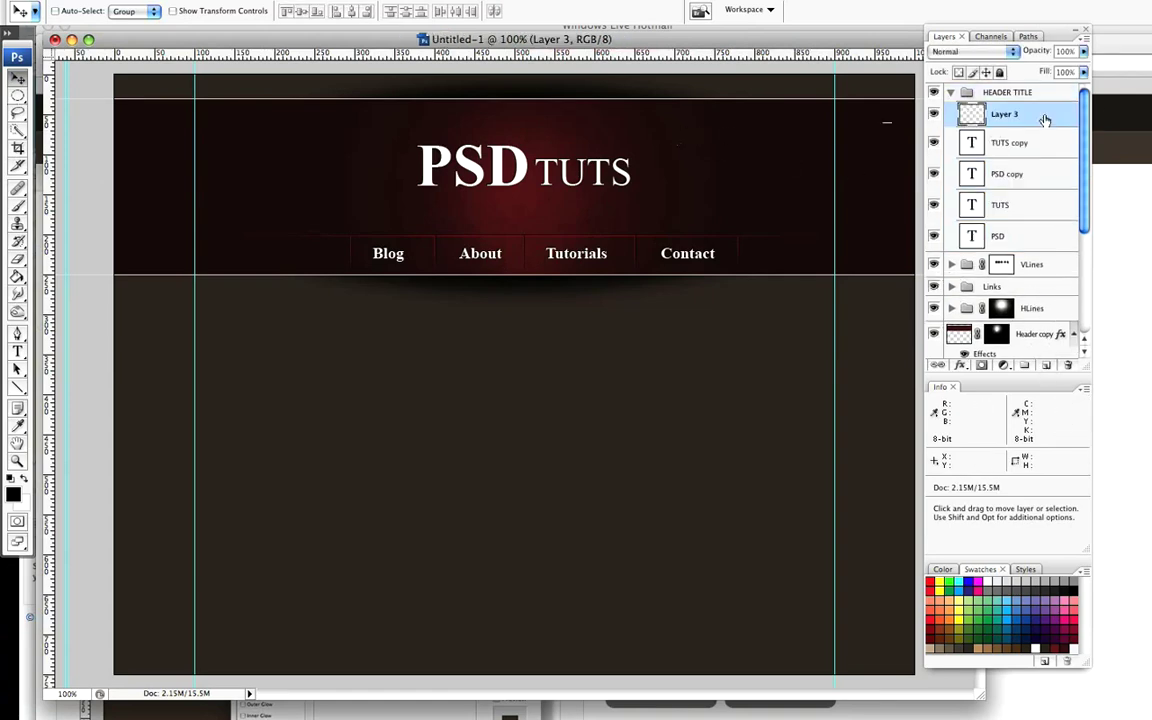
drag(1045, 114, 1030, 250)
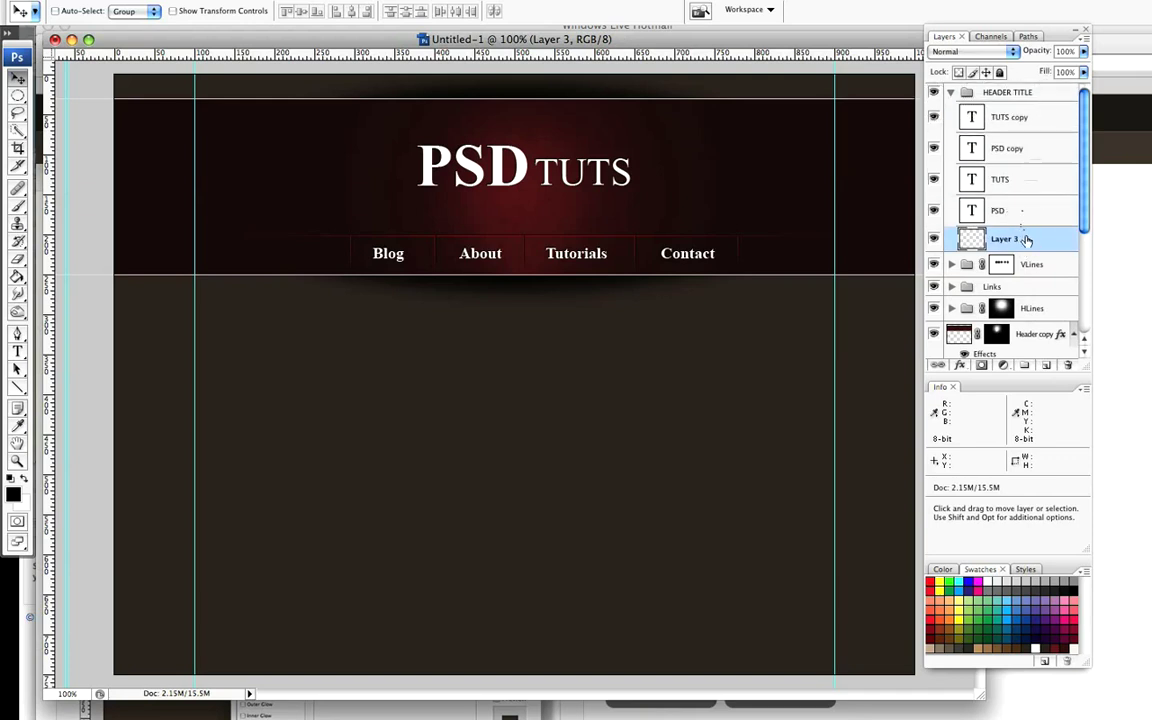
drag(1027, 240, 926, 85)
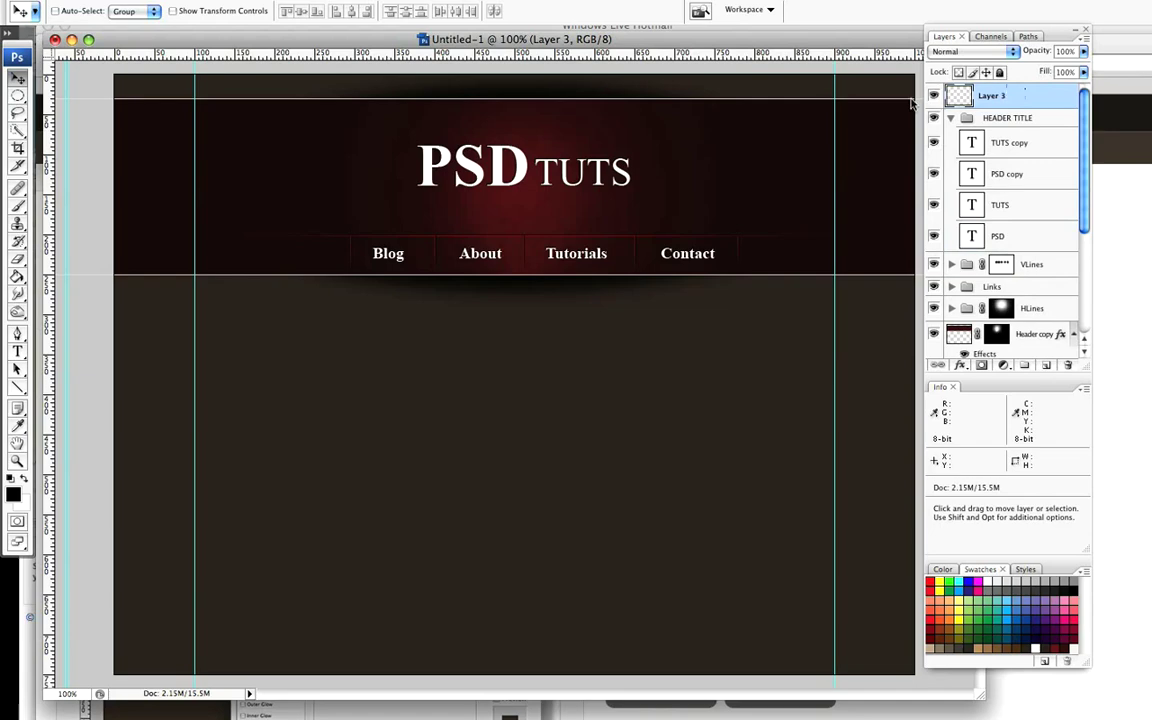
Draw a rectangular selection below the header between the guides.
click(17, 114)
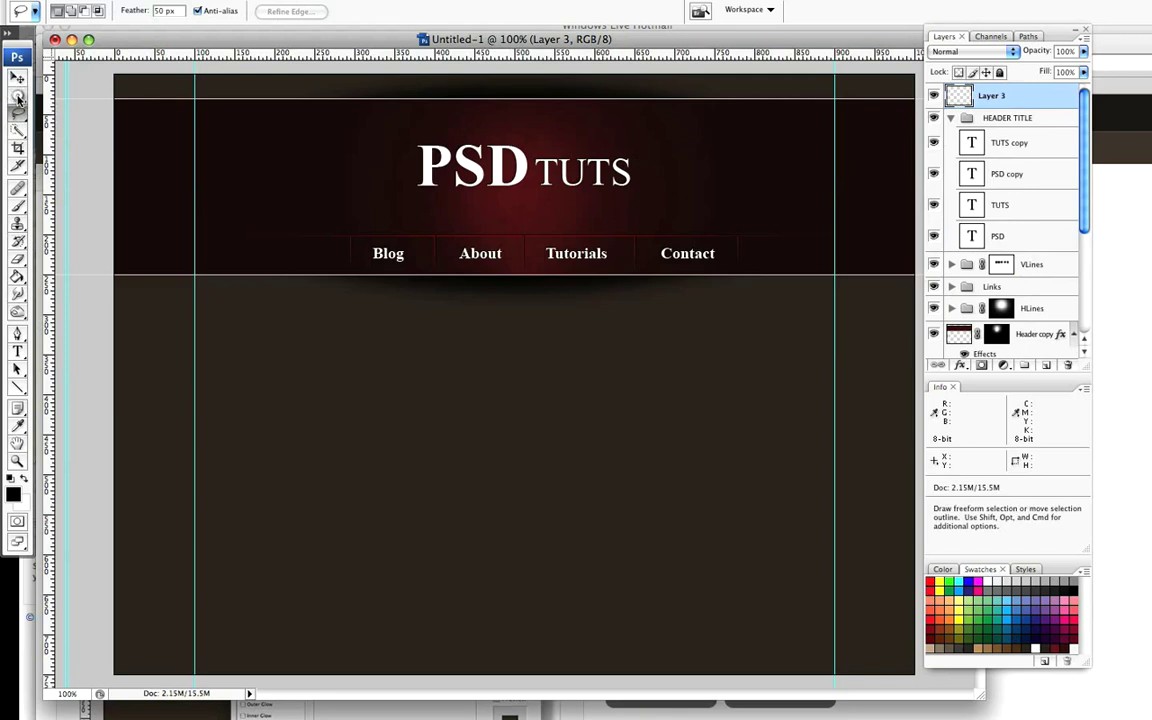
click(17, 97)
click(65, 90)
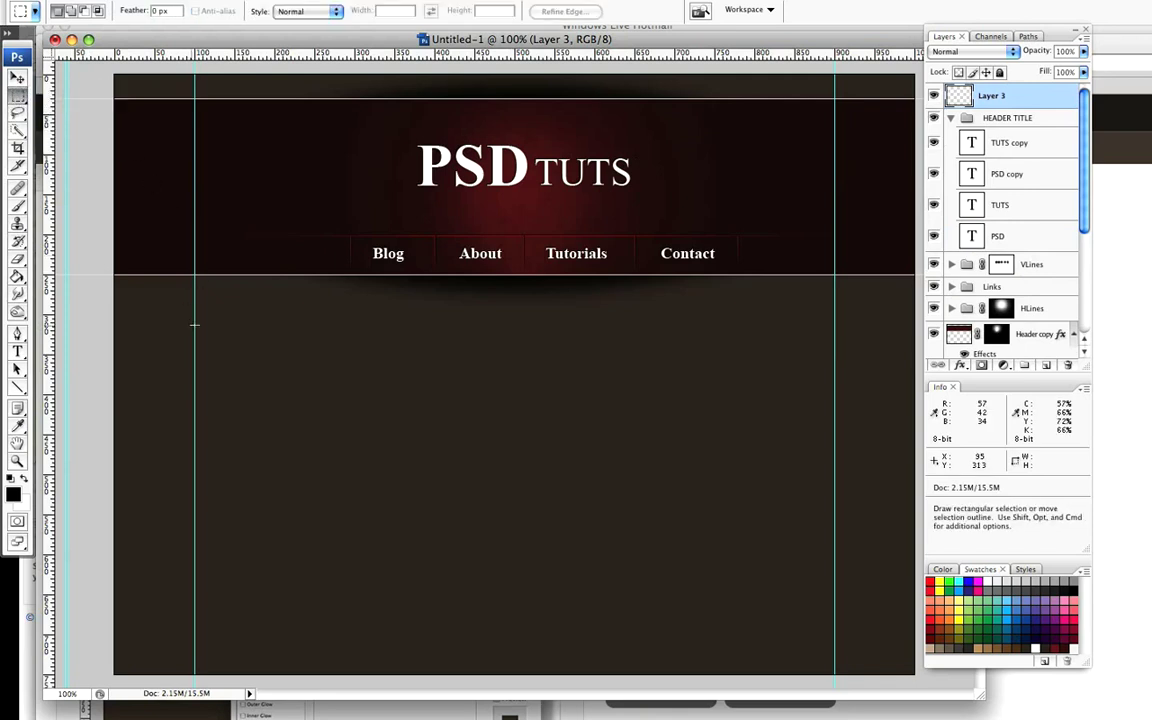
drag(195, 308, 836, 675)
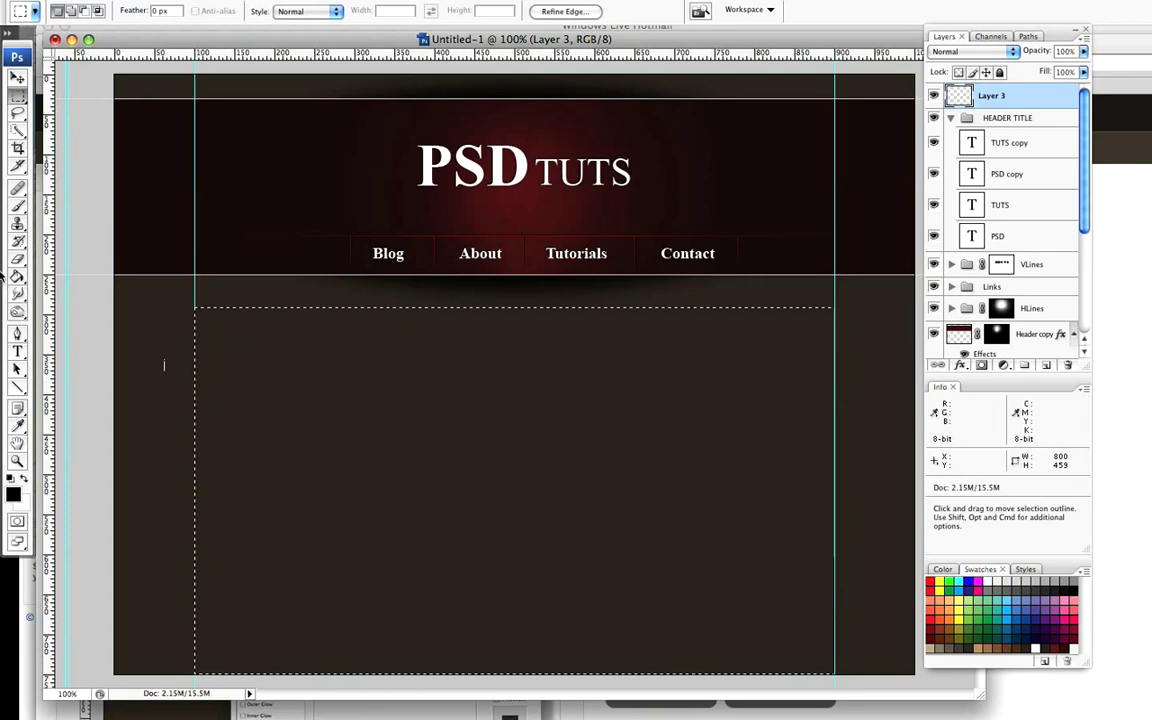
Fill the selected content area on Layer 3 with white and deselect.
key(g)
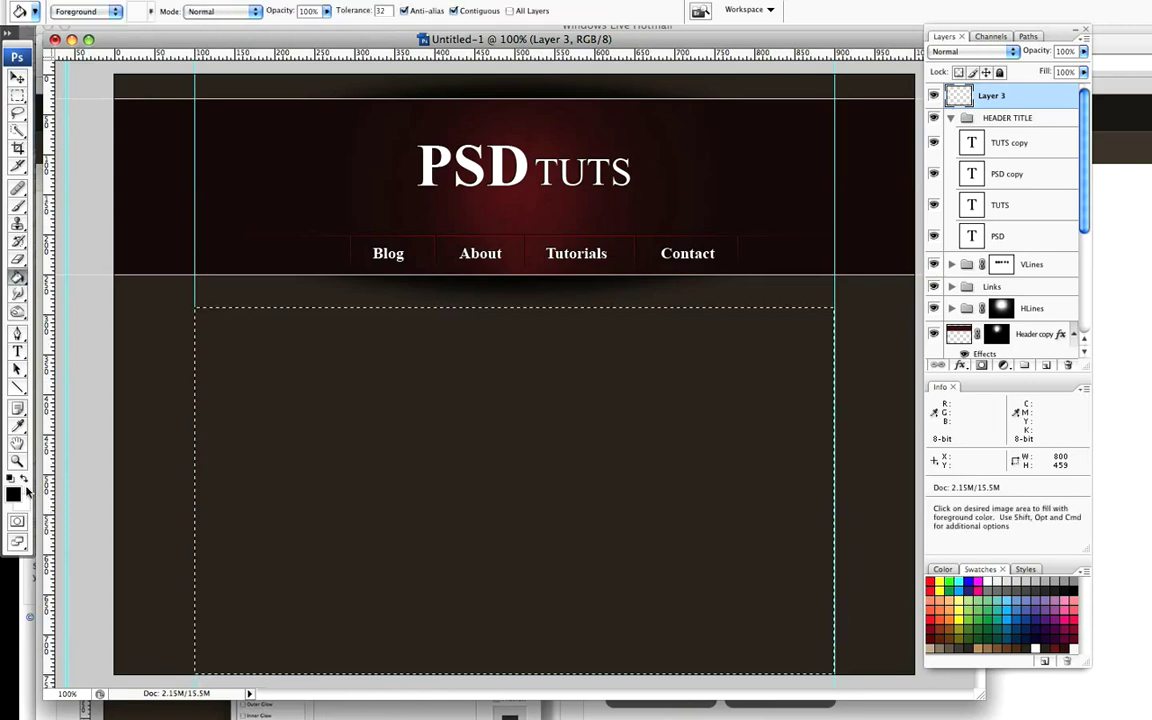
key(x)
click(290, 400)
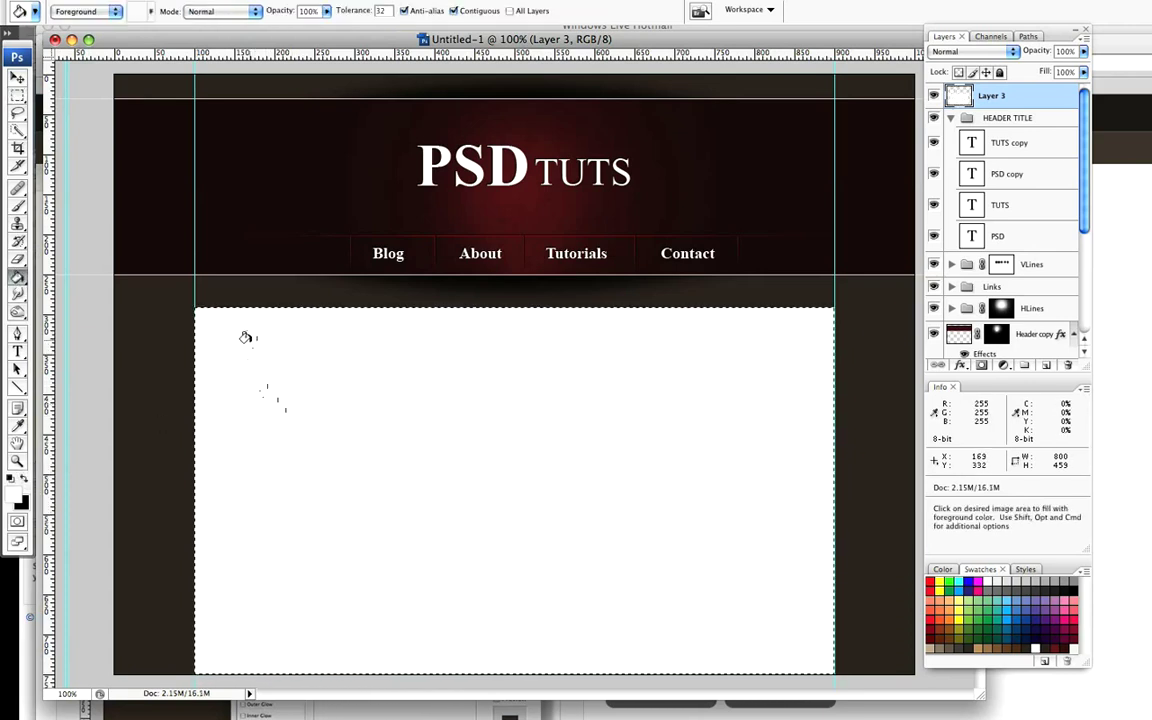
key(super+d)
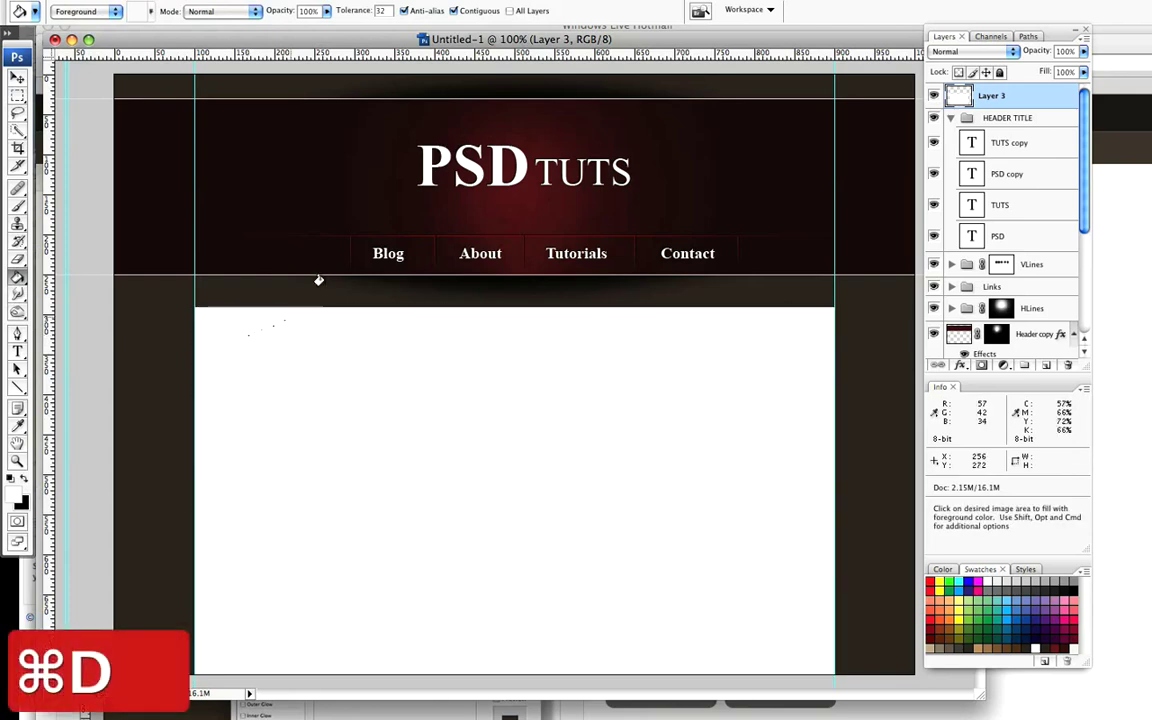
Add a Drop Shadow layer style to Layer 3's white panel.
double_click(1045, 105)
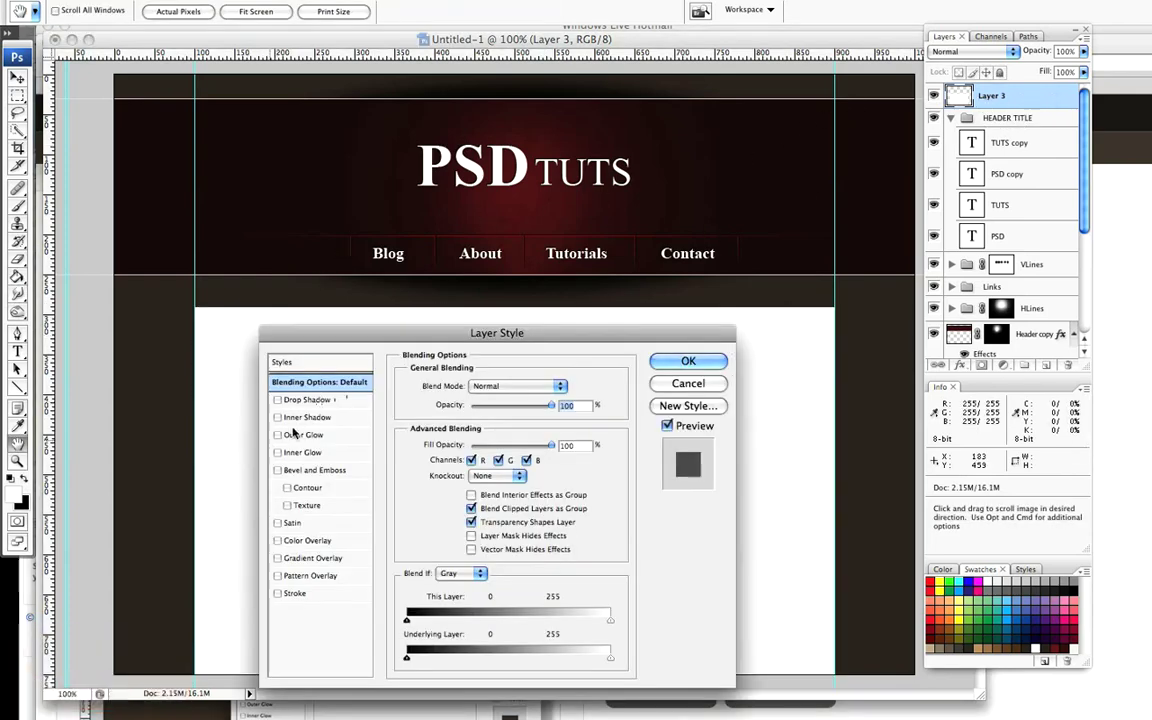
click(316, 401)
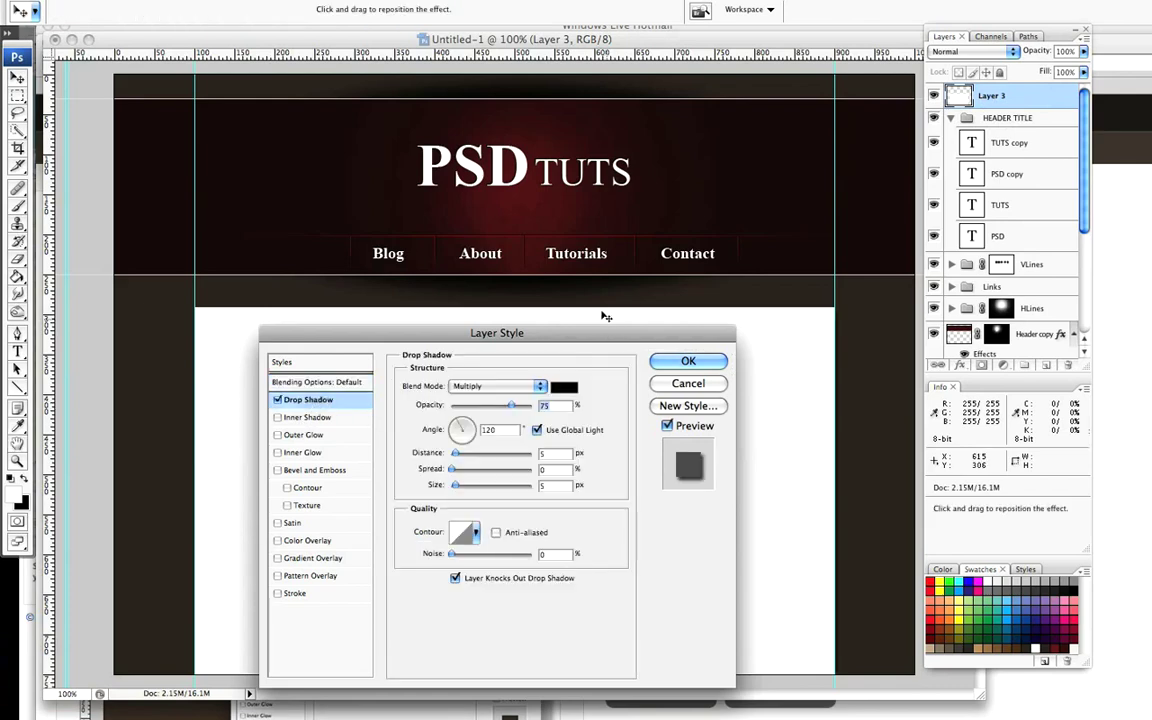
click(676, 362)
key(g)
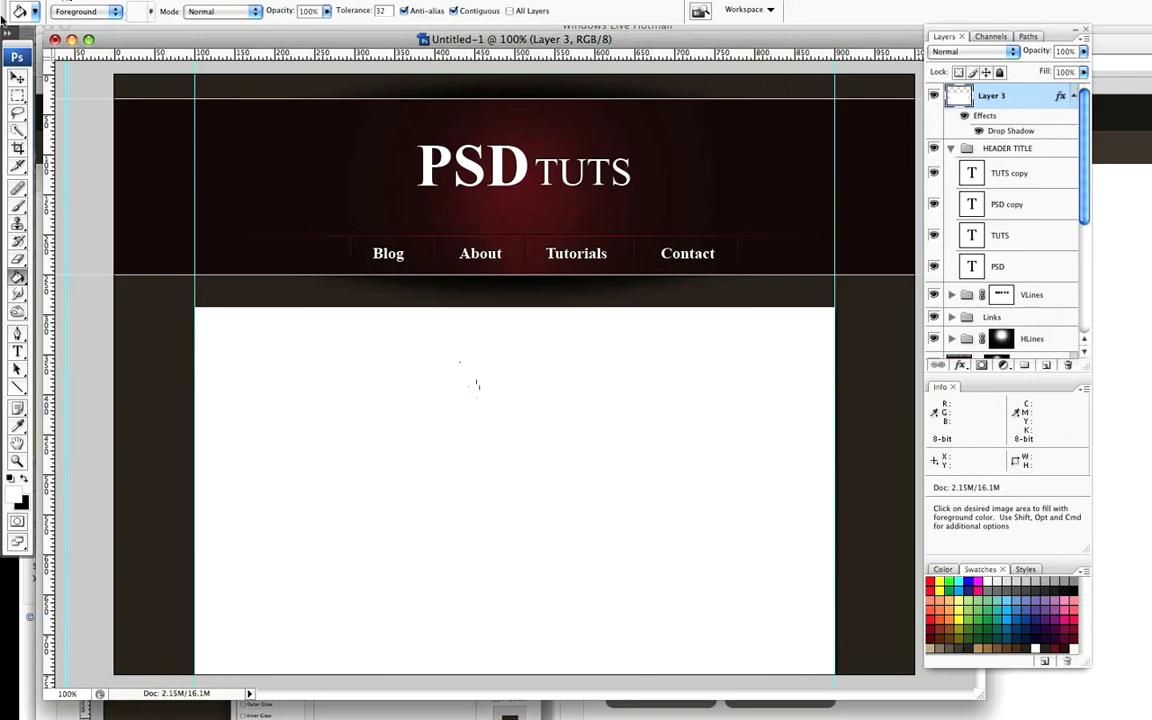
click(18, 78)
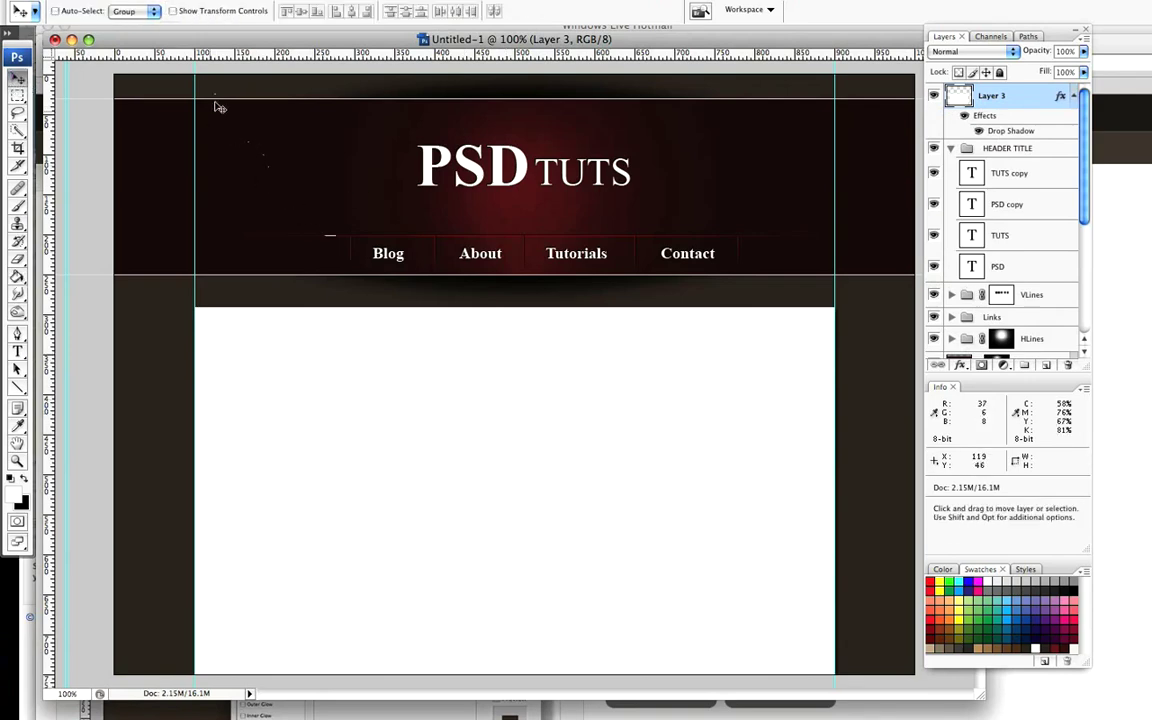
Remove the left, top and right guides, then switch to the 'Creating A Cool 3D Web Design Effect' tutorial in Safari.
drag(193, 88, 82, 107)
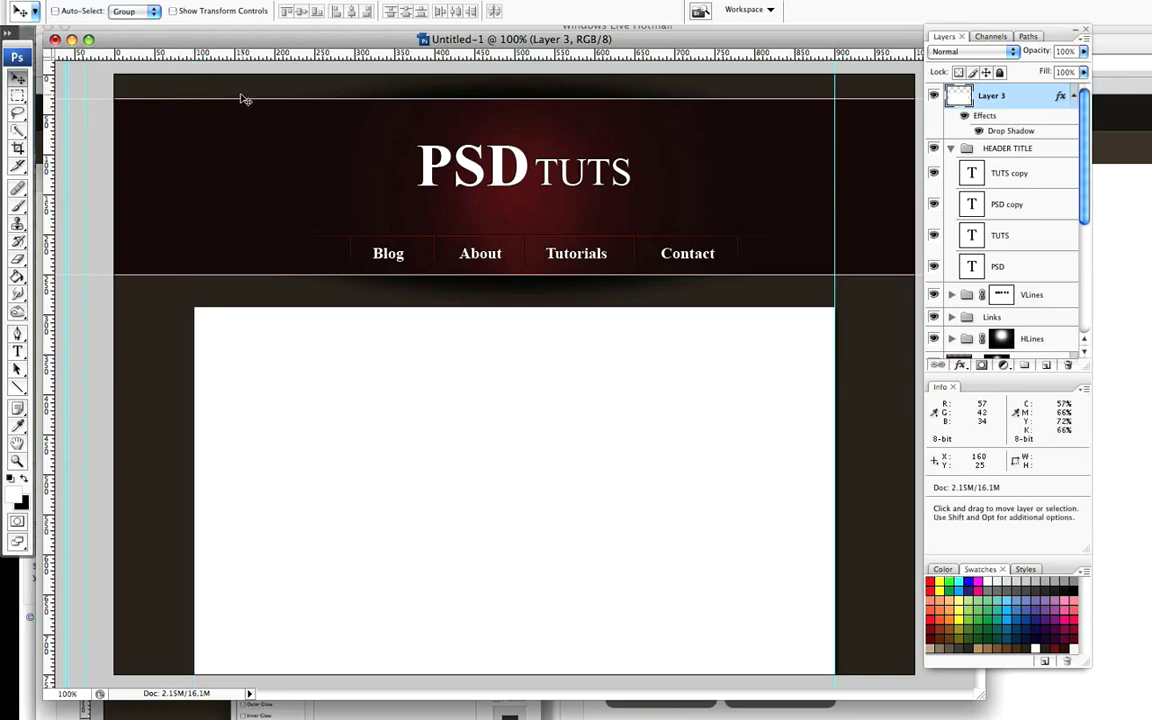
drag(244, 99, 210, 55)
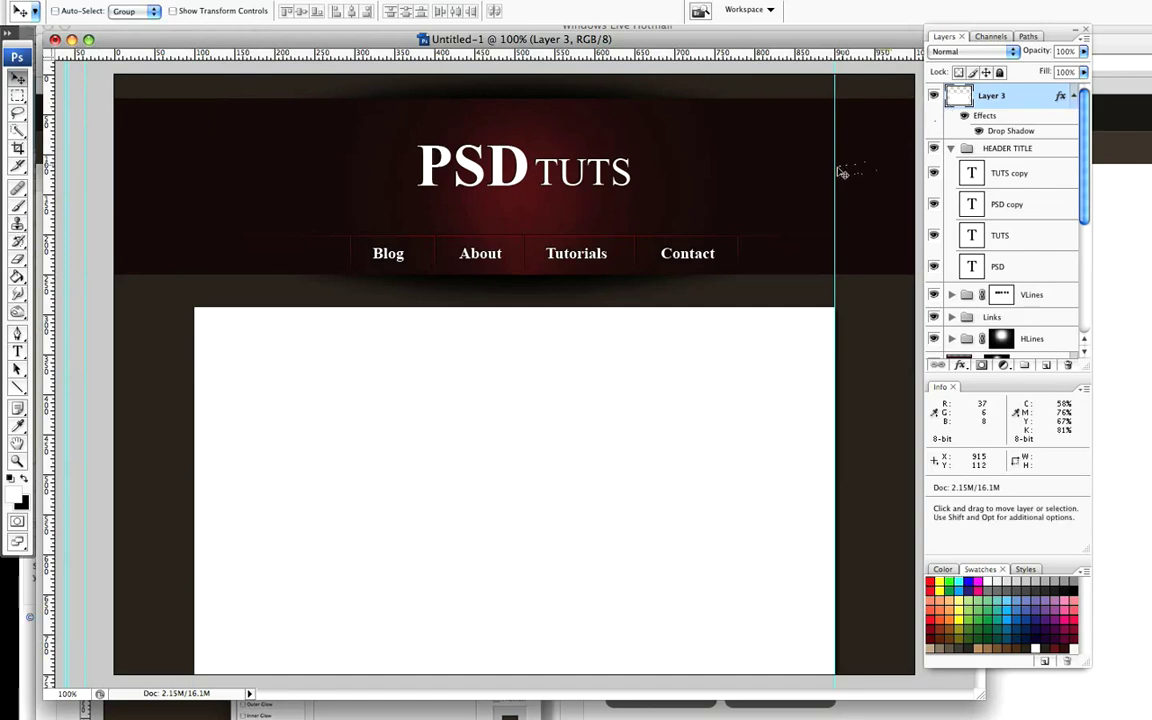
drag(842, 173, 48, 250)
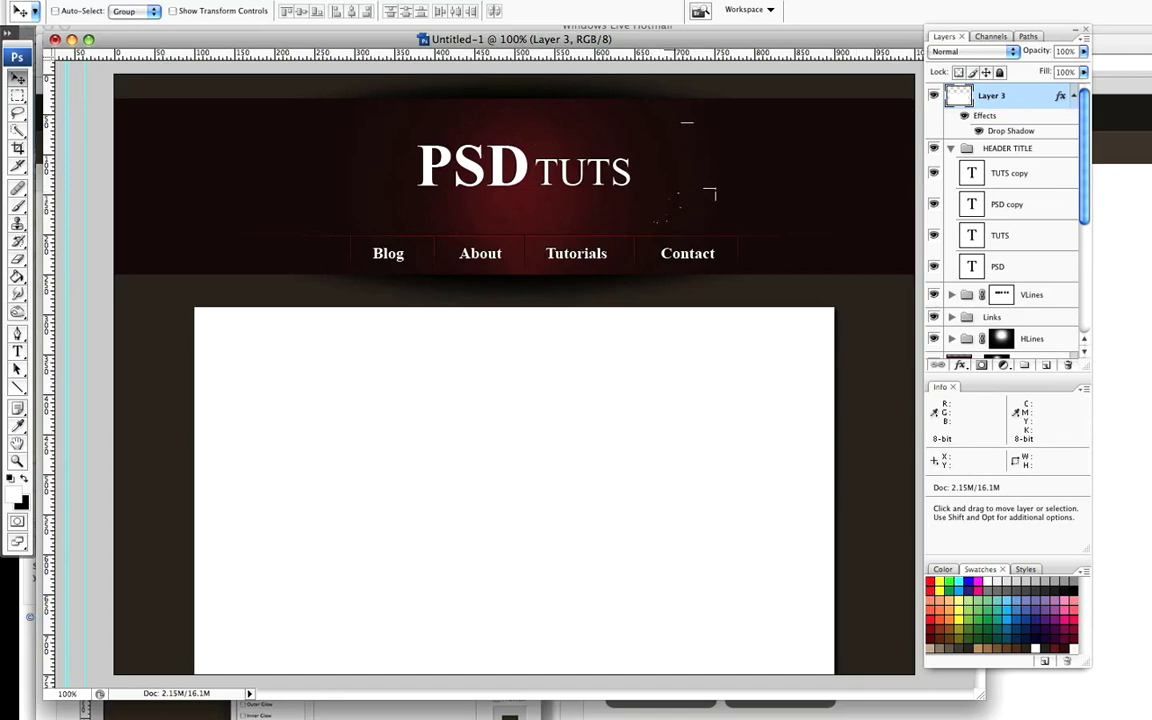
click(1117, 181)
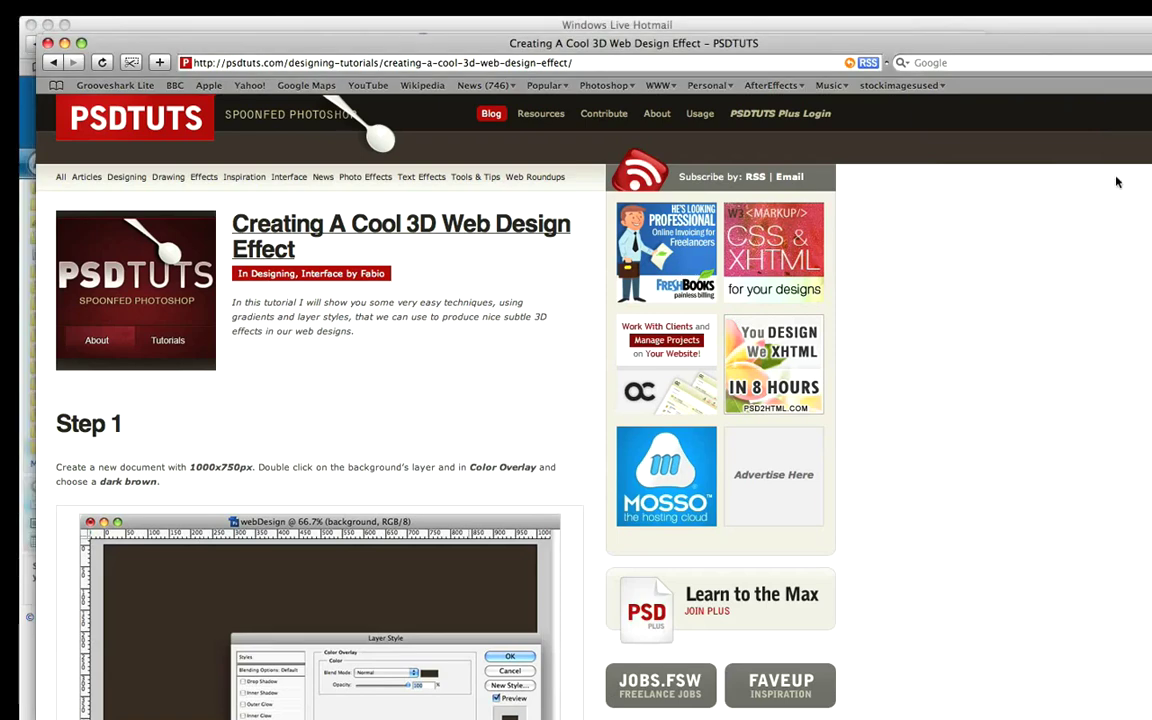